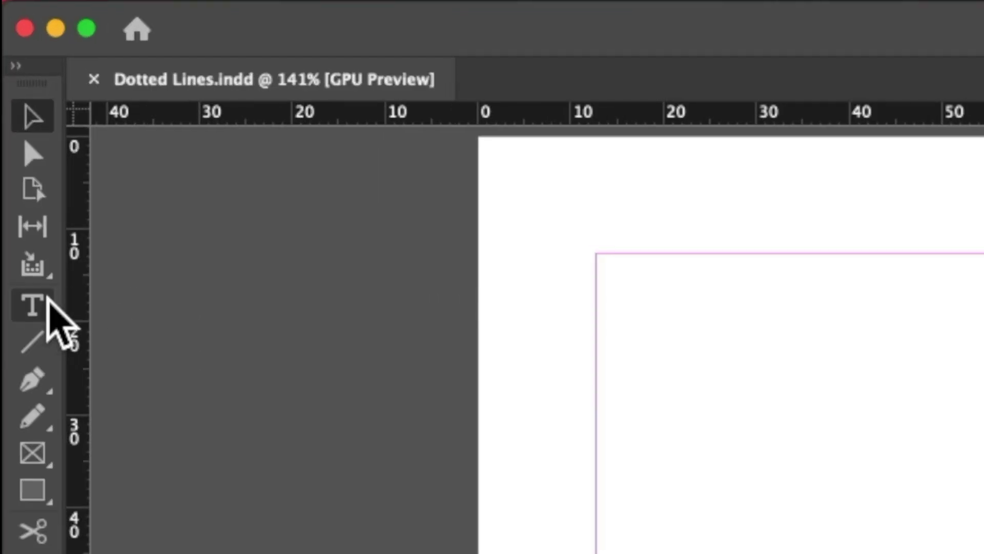
Draw a text frame from the top-left to the bottom-right margin corner.
click(32, 303)
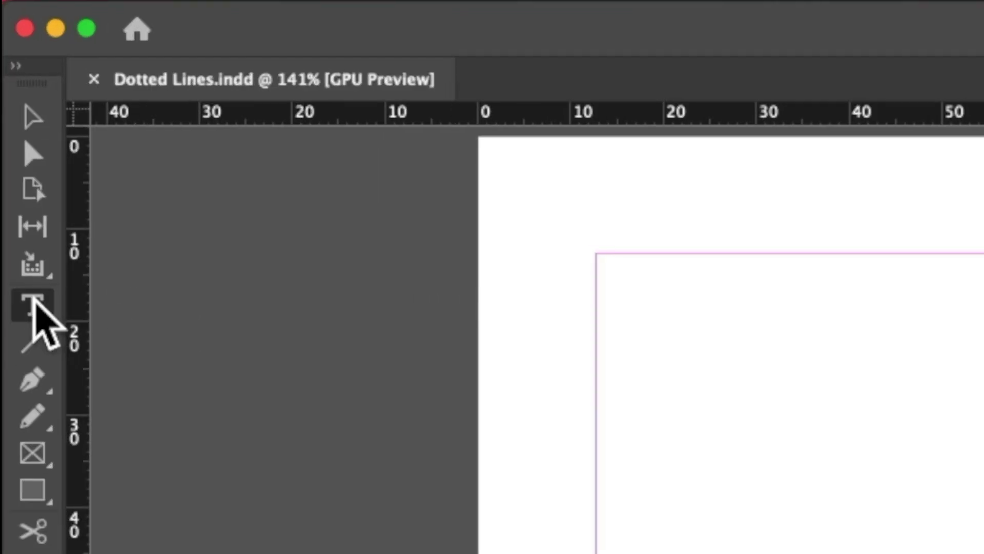
drag(597, 254, 599, 255)
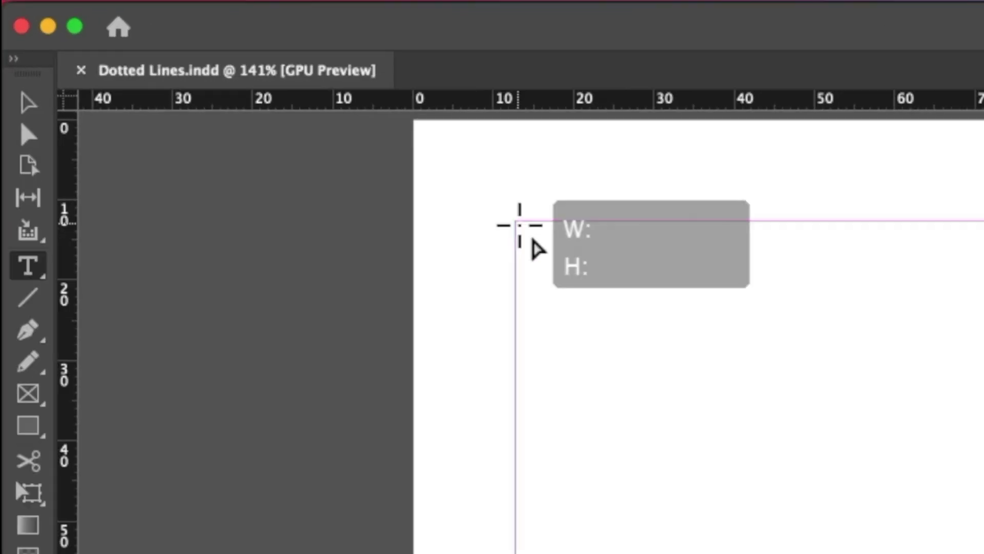
drag(519, 225, 738, 516)
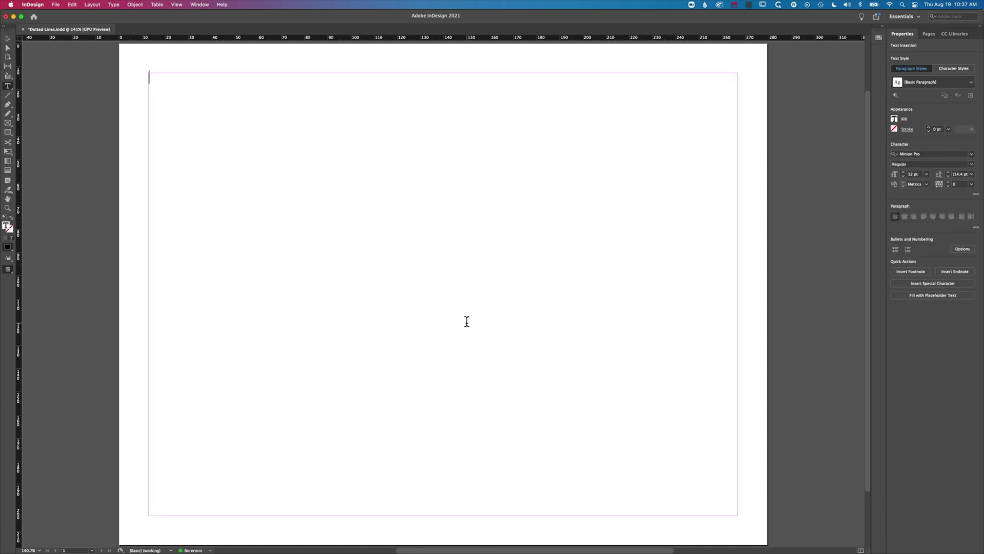
Insert a table with 8 body rows and 8 columns into the frame.
click(157, 5)
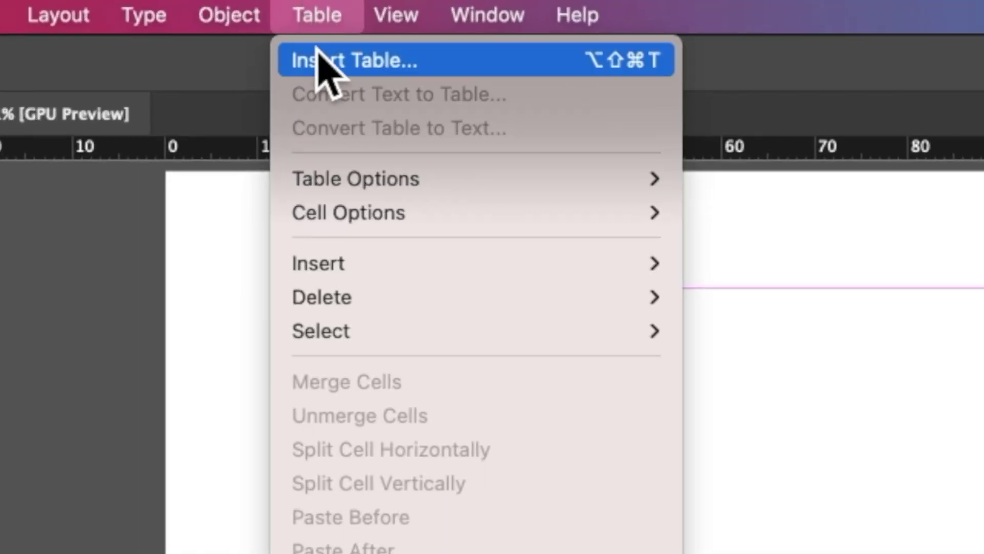
click(321, 62)
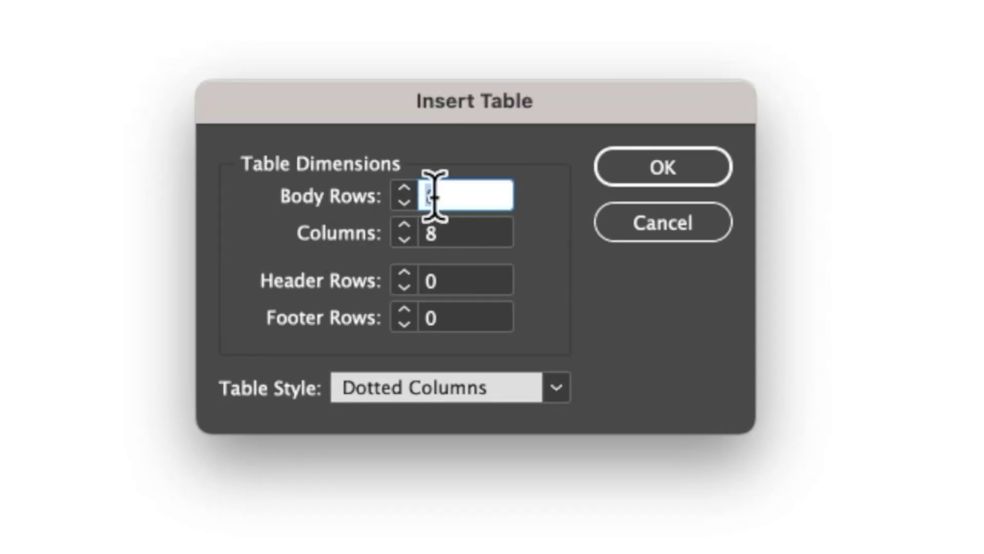
click(678, 170)
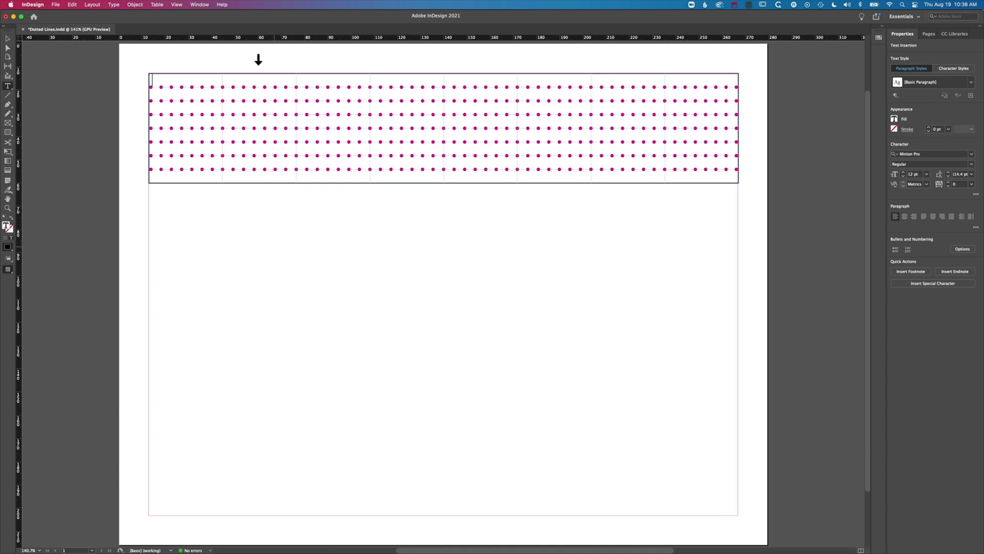
Apply the [Basic Table] style from the Table Styles panel, then close the panel.
click(208, 5)
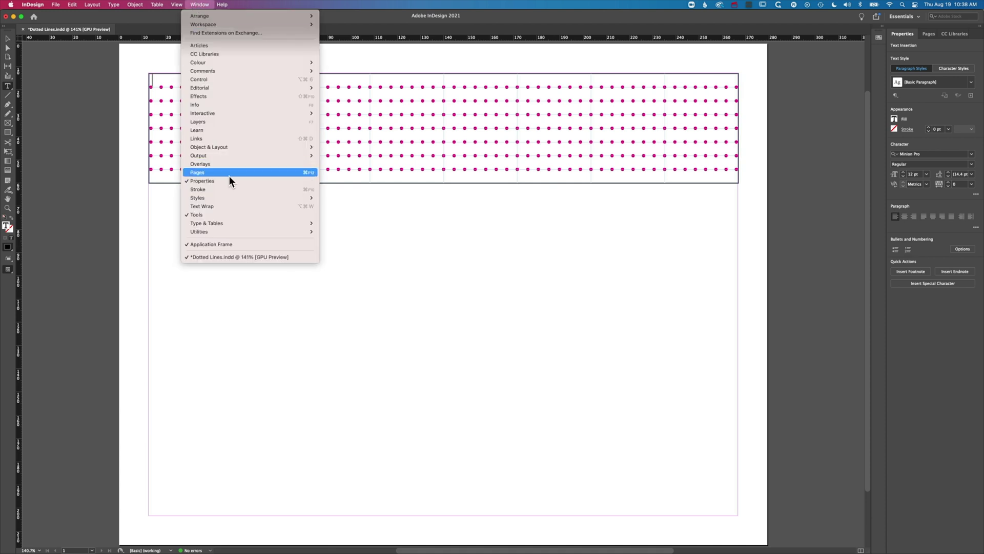
mouse_move(226, 198)
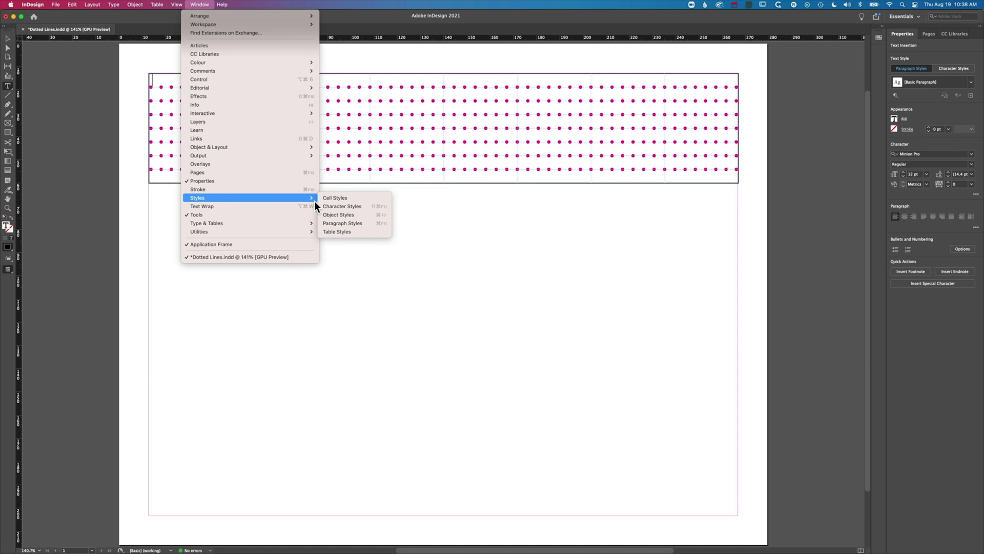
click(333, 231)
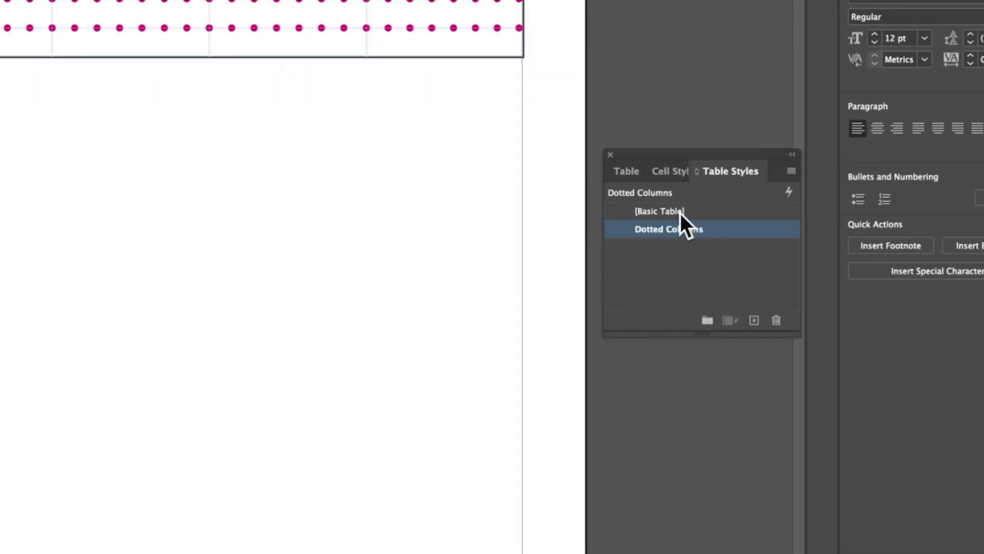
click(678, 210)
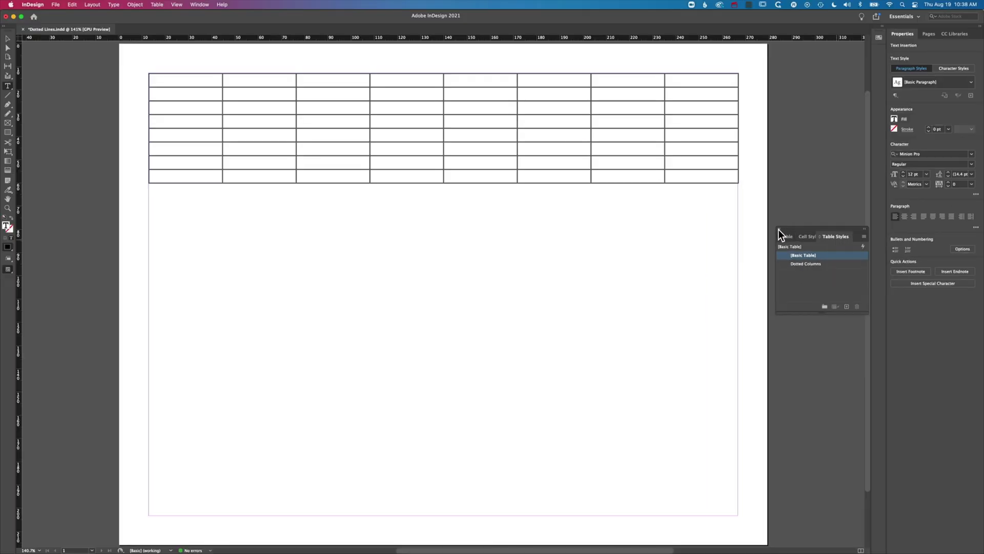
click(779, 229)
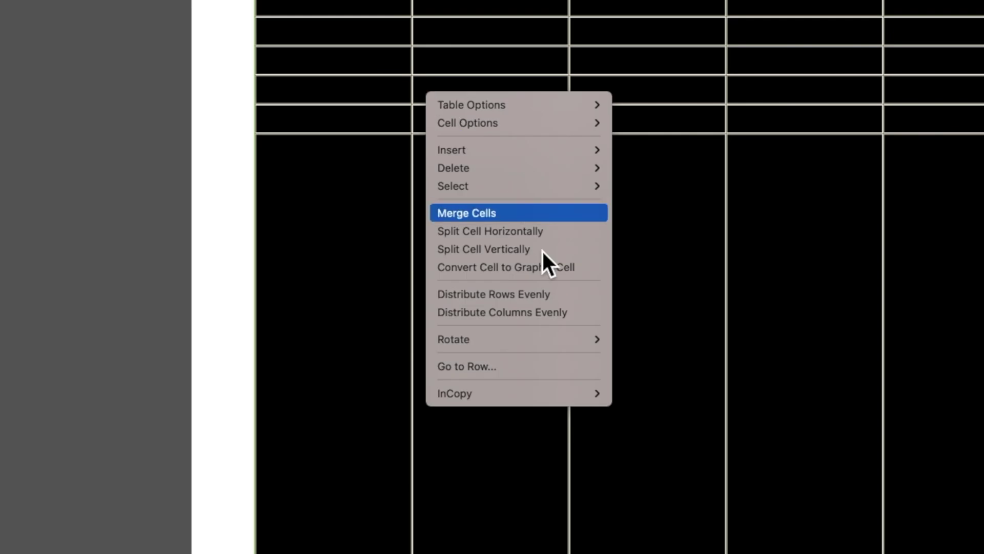
Distribute all eight table rows evenly, then deselect the cells.
click(531, 294)
click(246, 126)
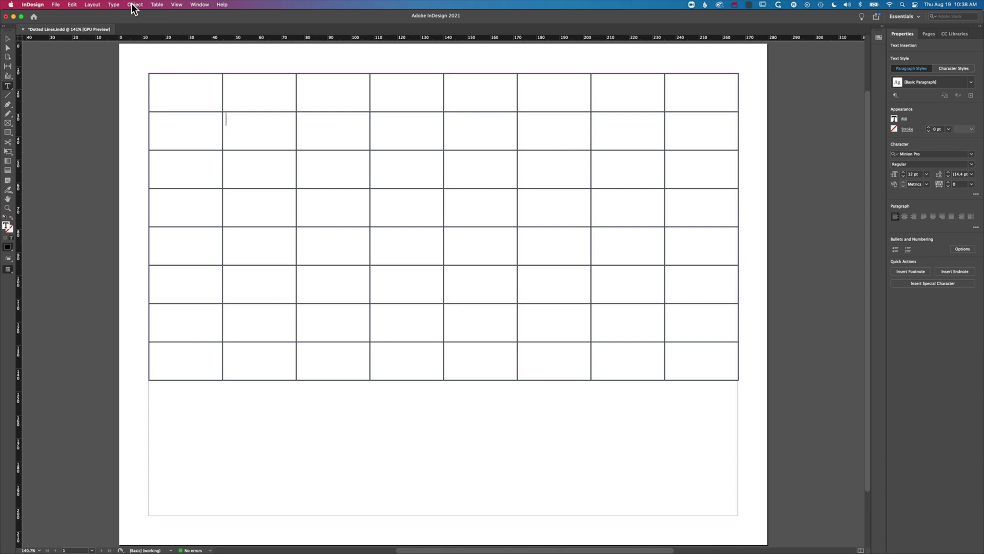
Set the Table Border Weight to 0 pt in Table Setup.
click(157, 5)
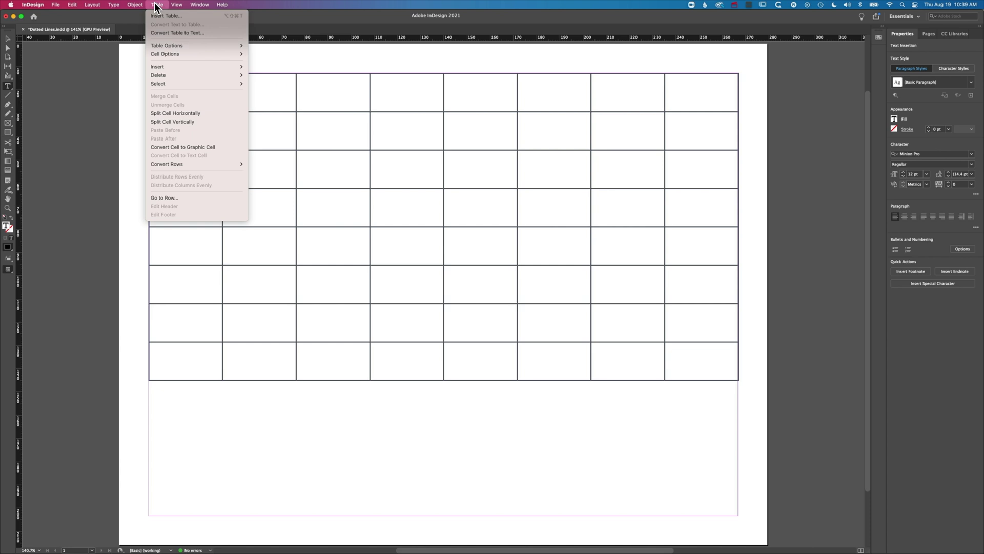
mouse_move(156, 48)
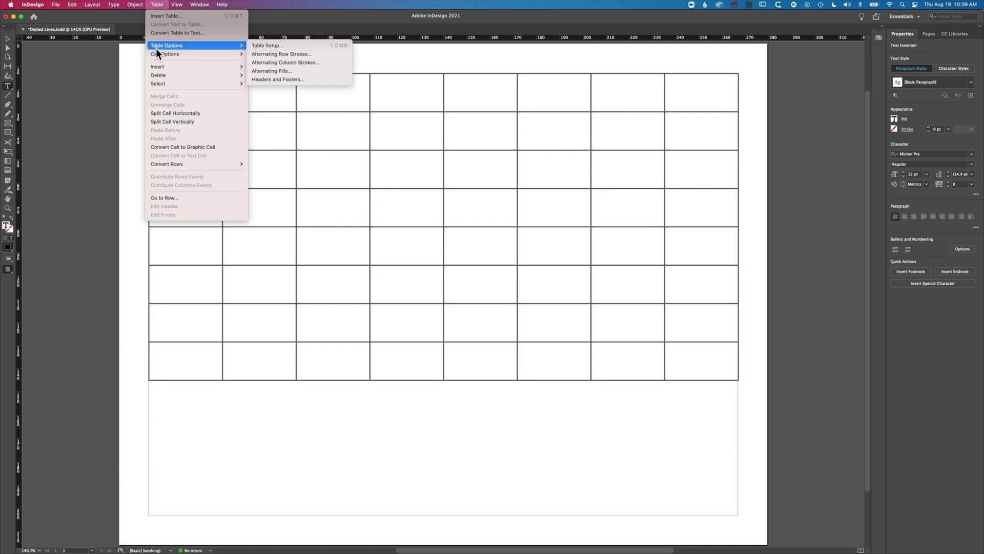
click(270, 46)
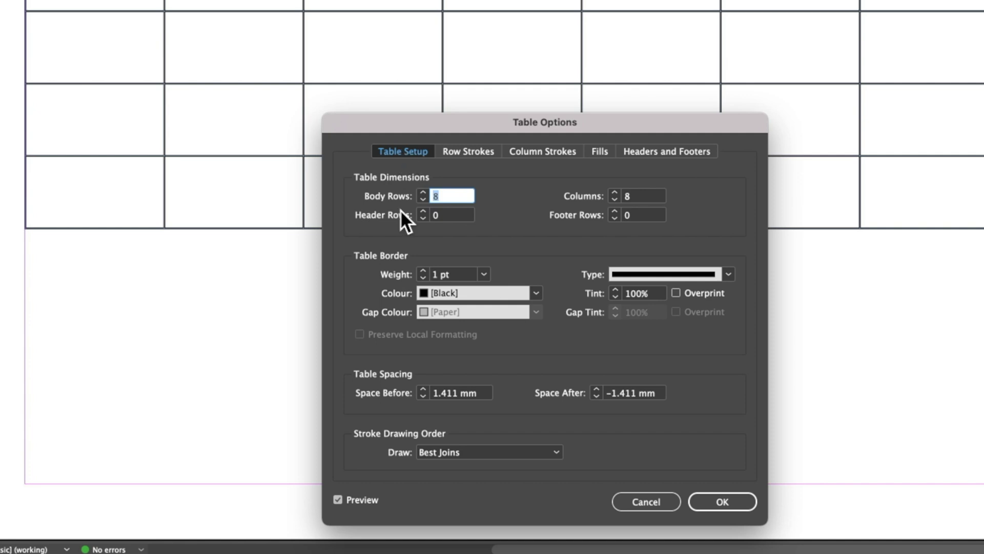
click(423, 278)
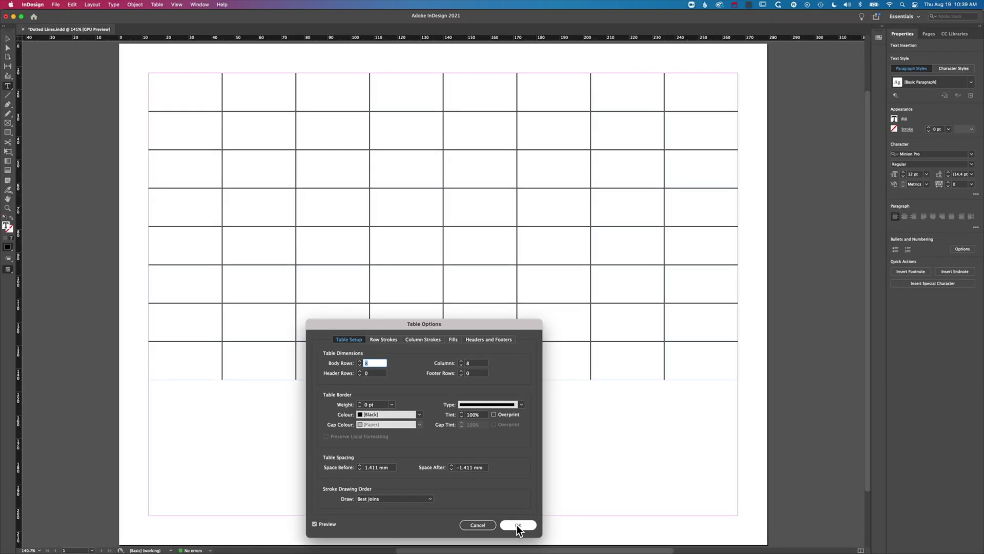
click(730, 499)
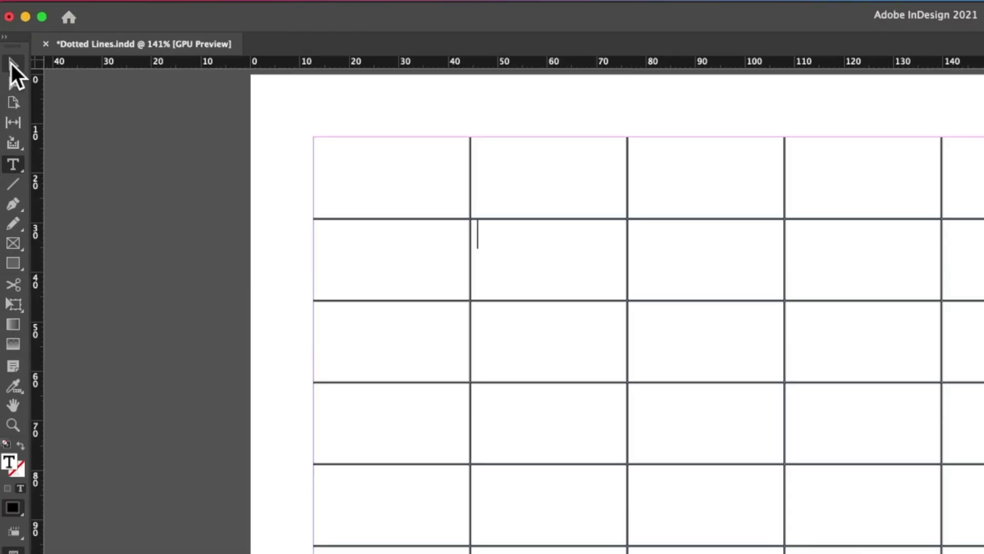
Select the table's text frame, raise its stroke to 2 pt, and round its corners to 9.4 mm.
click(8, 38)
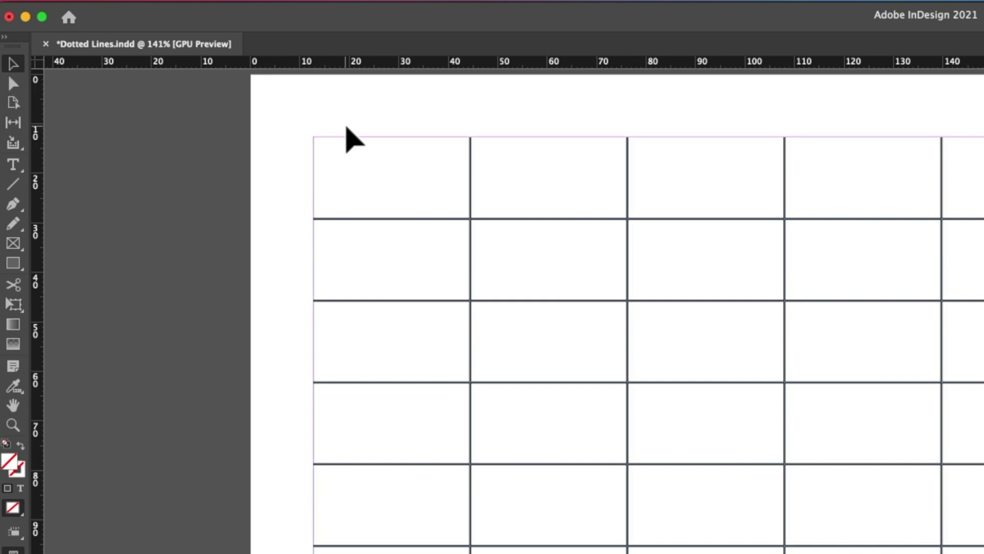
click(345, 132)
click(346, 139)
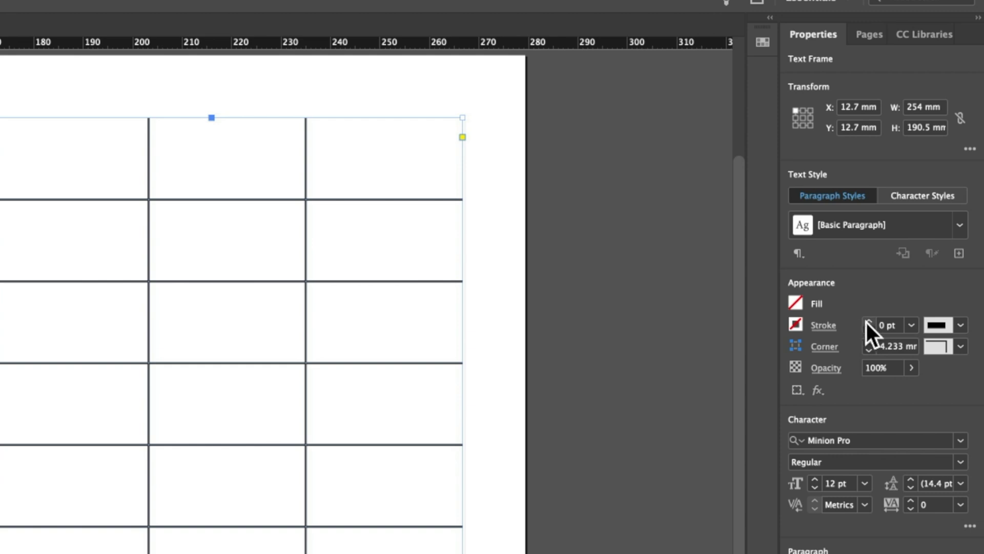
click(870, 322)
click(871, 322)
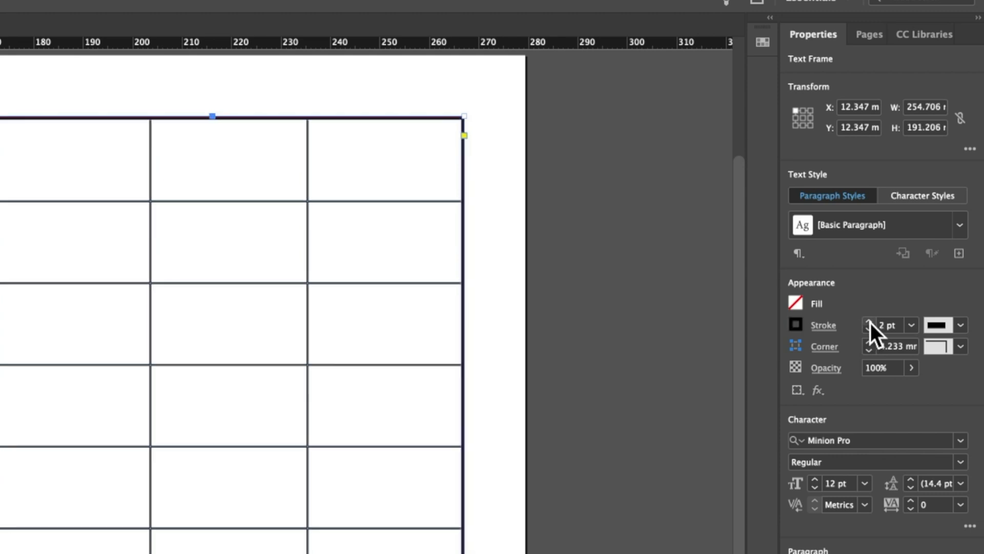
click(464, 135)
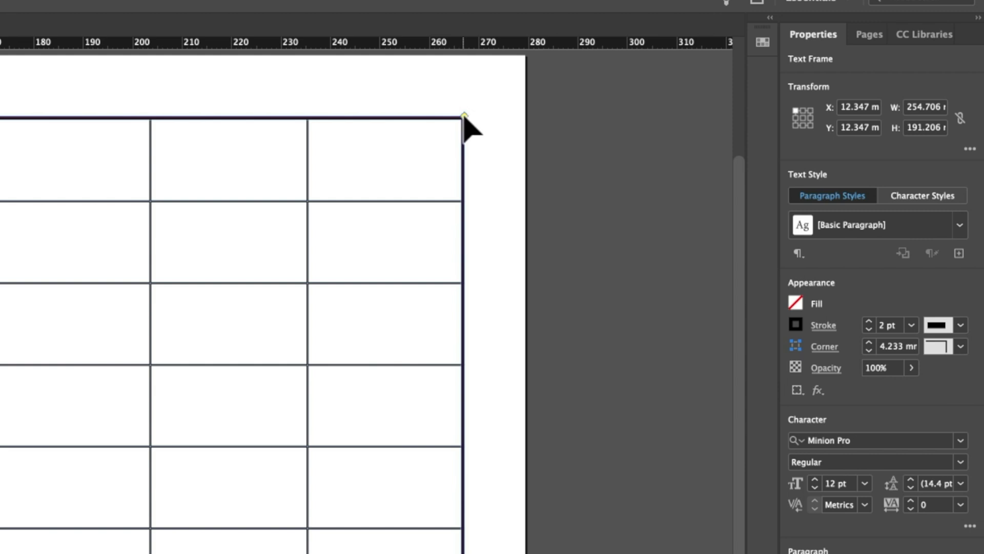
drag(464, 116, 410, 113)
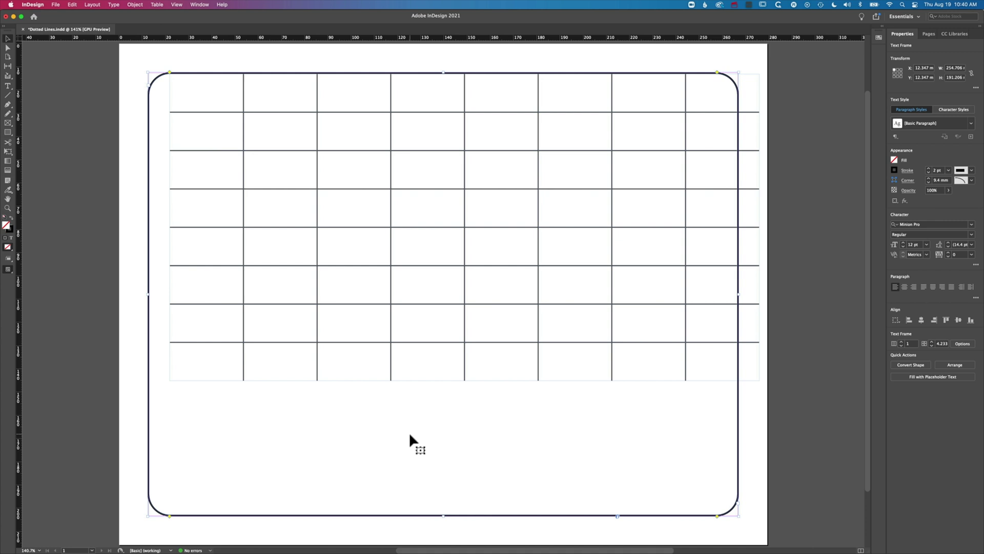
Left-align the table within the frame so it no longer overhangs the right edge.
double_click(410, 432)
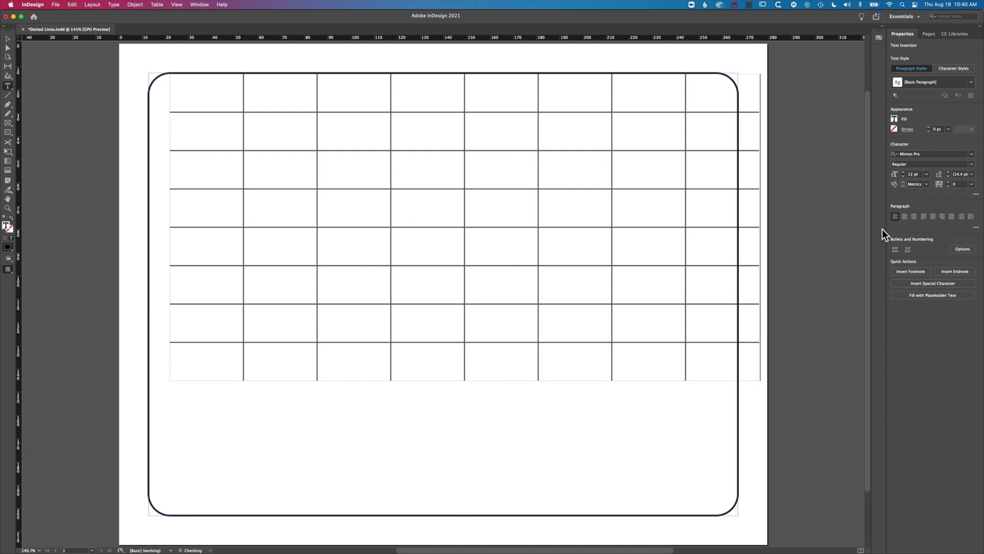
click(933, 221)
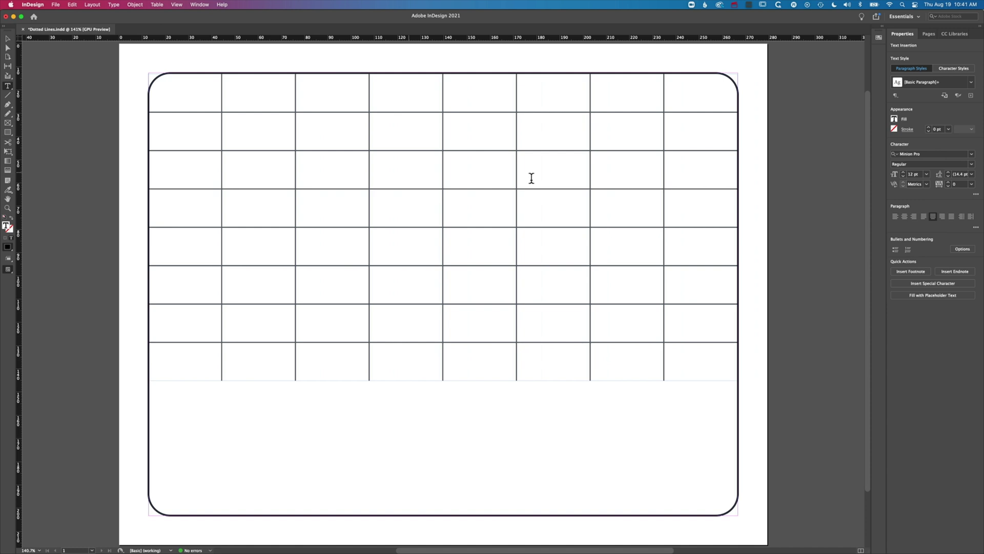
Fit the frame's height to the table, about 133.5 mm, then deselect it.
click(7, 41)
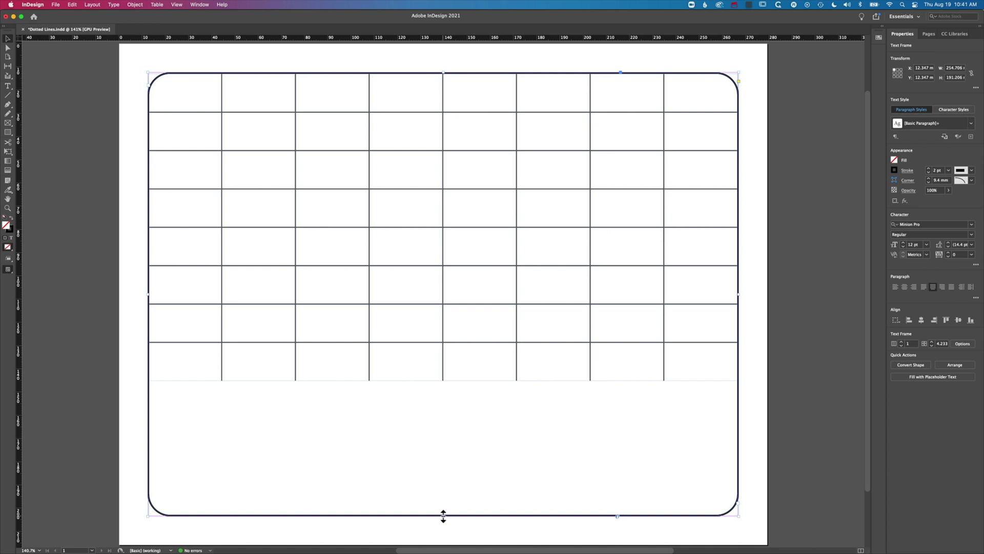
double_click(443, 515)
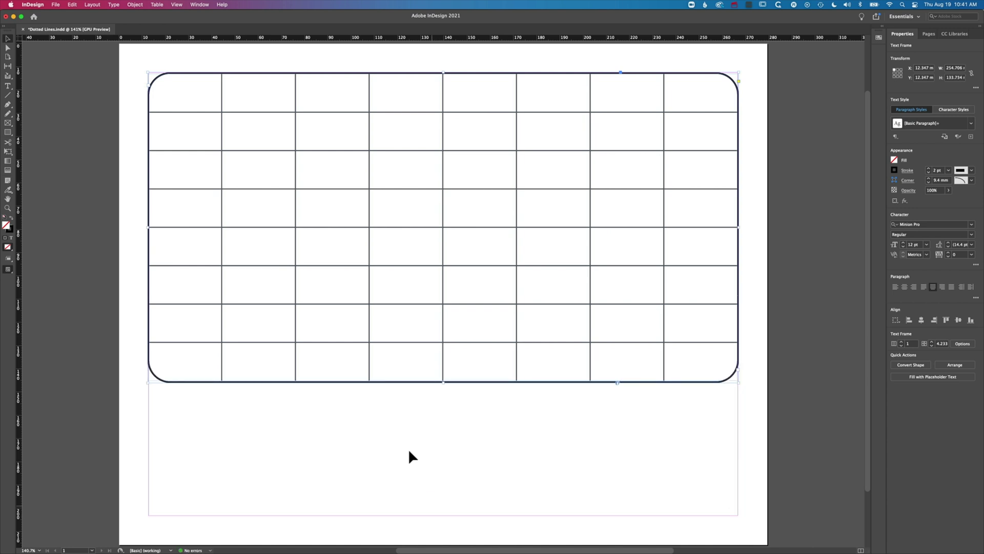
click(429, 437)
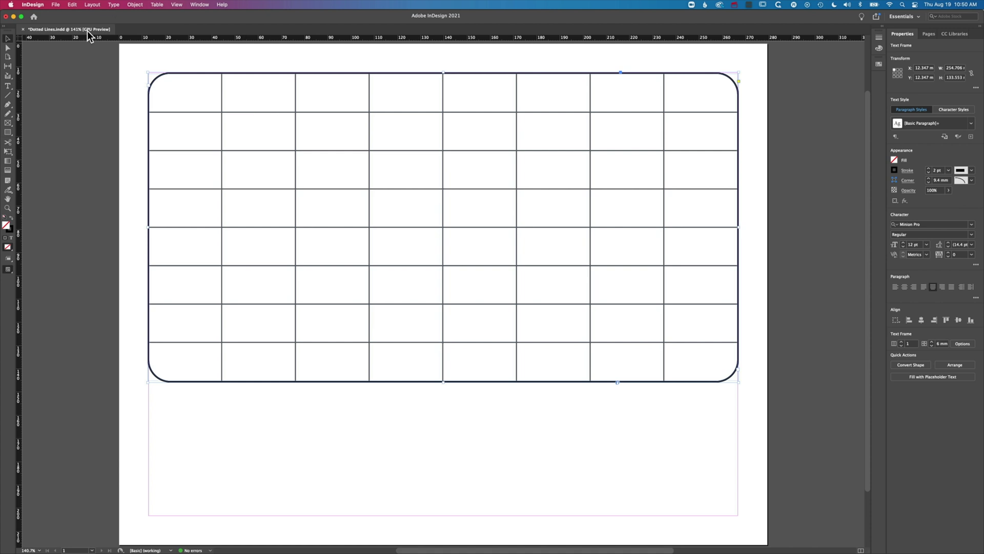
Draw a new text frame below the table and fill it with placeholder text.
click(8, 86)
drag(223, 422, 355, 504)
click(113, 5)
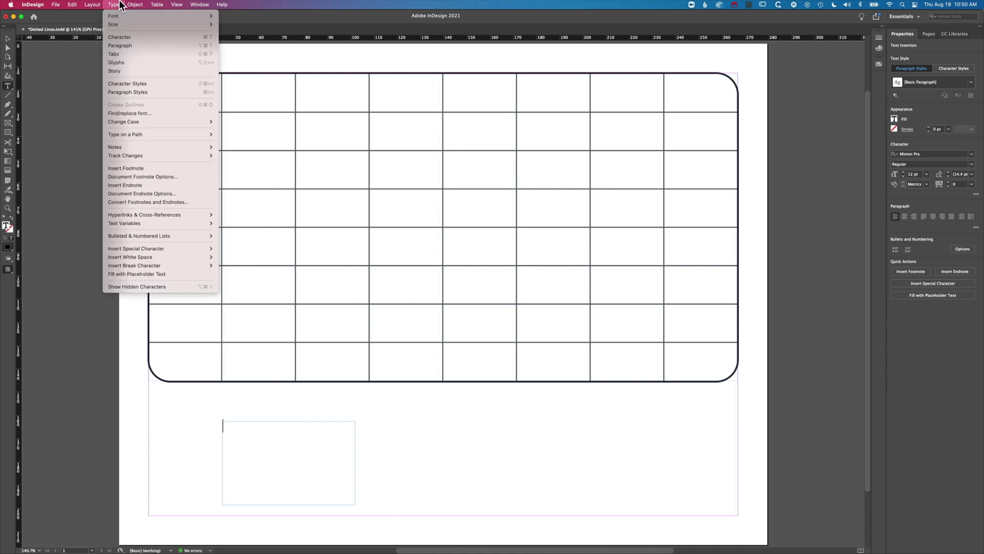
click(128, 274)
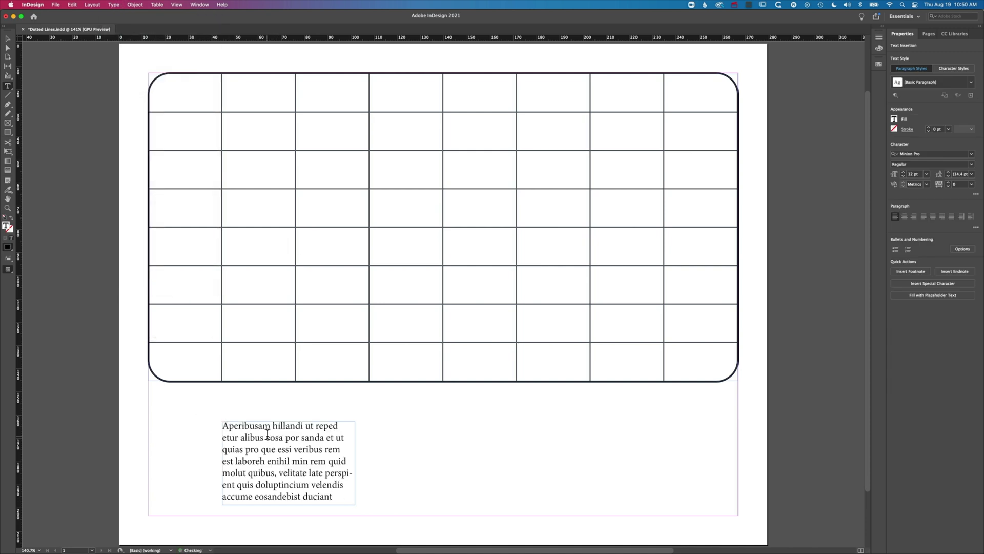
Copy the phrase 'eosa por sanda et ut quias pro que essi' into the table's first cell.
drag(267, 435, 293, 450)
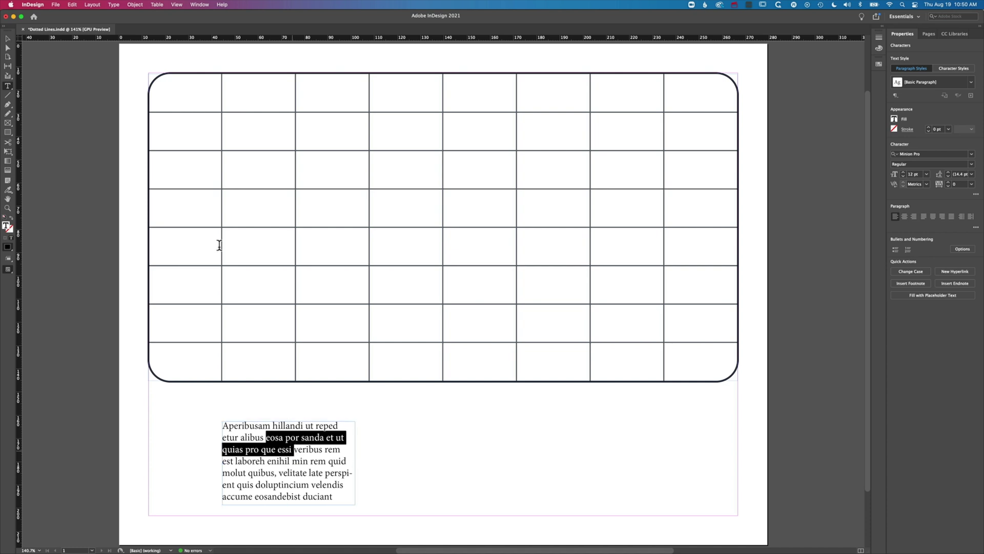
key(super+c)
click(200, 92)
key(super+v)
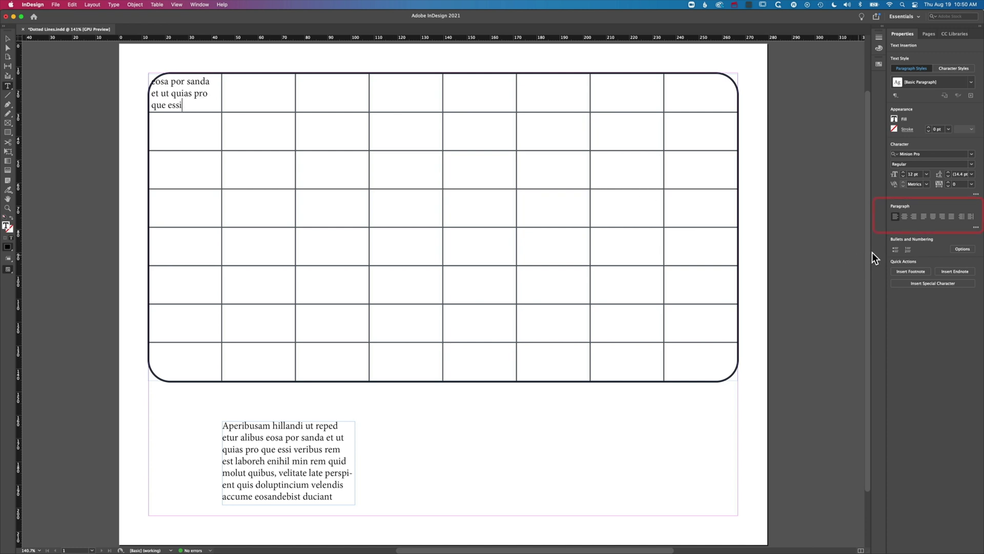
Right-align the first cell and paste 'eosa por sanda et ut quias' into row 1's second cell.
click(916, 217)
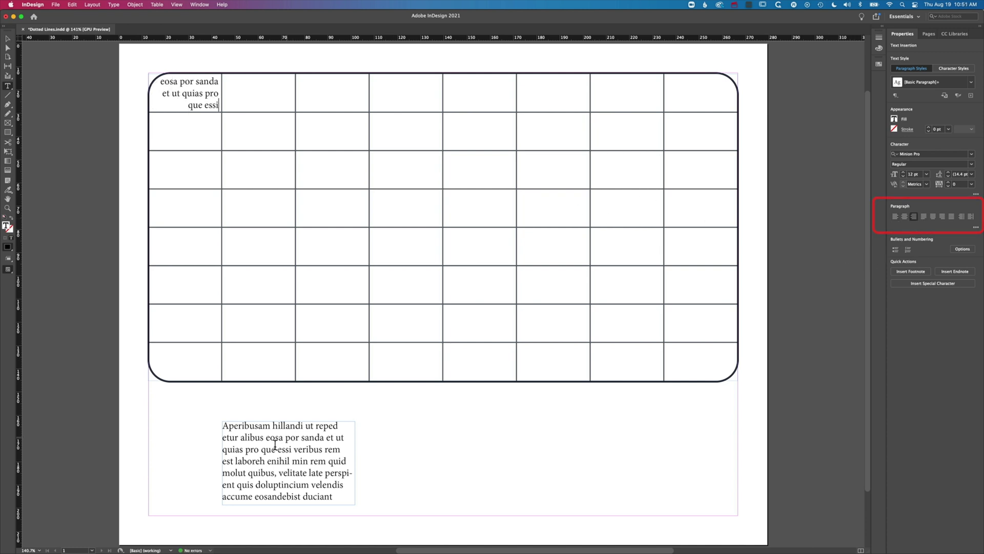
click(275, 457)
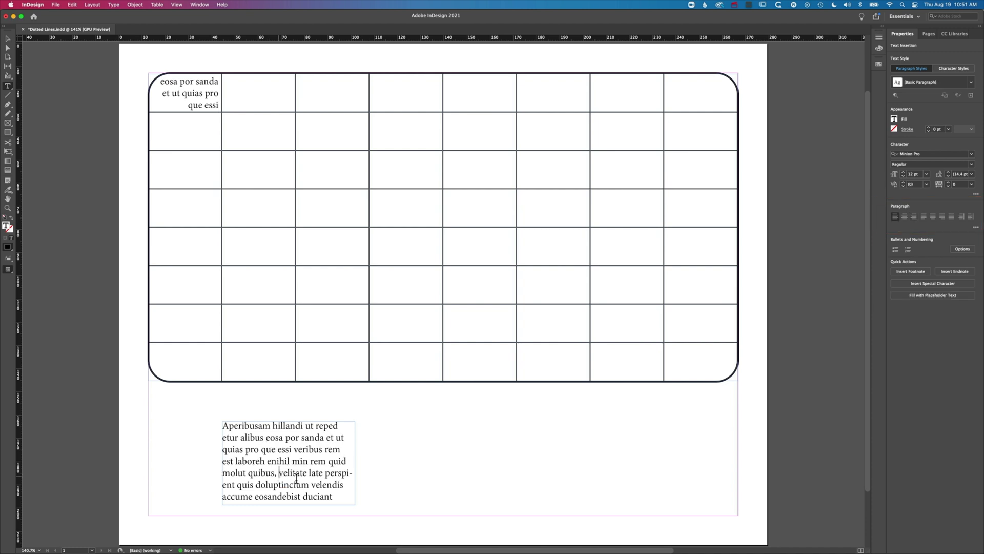
right_click(280, 477)
mouse_move(305, 485)
key(Escape)
drag(266, 437, 321, 479)
key(cmd+c)
click(241, 90)
key(cmd+v)
Copy another placeholder phrase into row 1's third cell.
right_click(291, 460)
key(Escape)
key(cmd+c)
click(328, 92)
key(cmd+v)
Paste the copied cells into cells 2–4 of row 2 and cells 1–5 of row 3.
drag(189, 72, 403, 146)
key(cmd+v)
click(424, 132)
drag(310, 167, 459, 180)
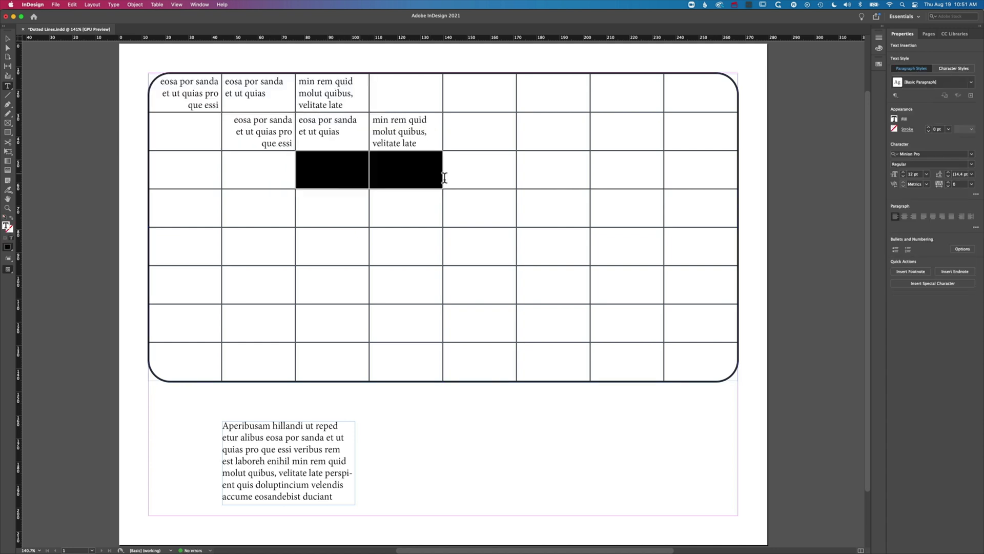
key(cmd+v)
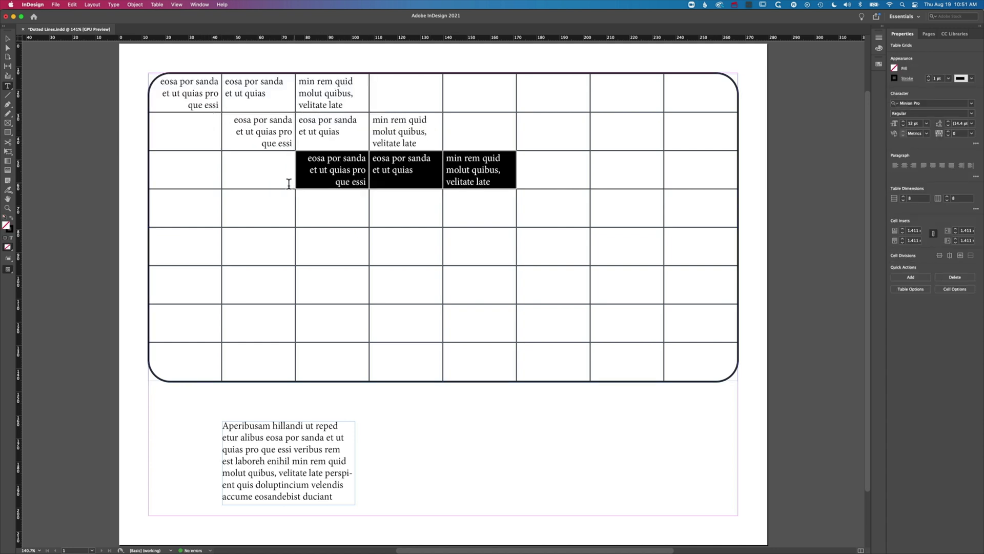
drag(194, 171, 245, 171)
key(cmd+v)
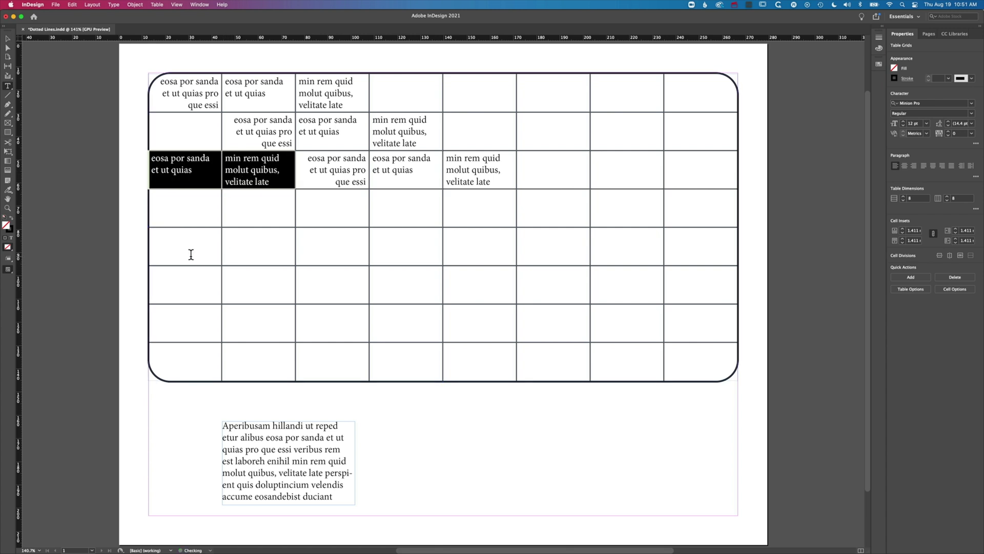
Paste the copied cells into cells 4–8 of rows 4 and 7, then select the frame.
drag(198, 159, 446, 176)
drag(703, 207, 431, 209)
key(cmd+v)
drag(390, 323, 702, 323)
key(cmd+v)
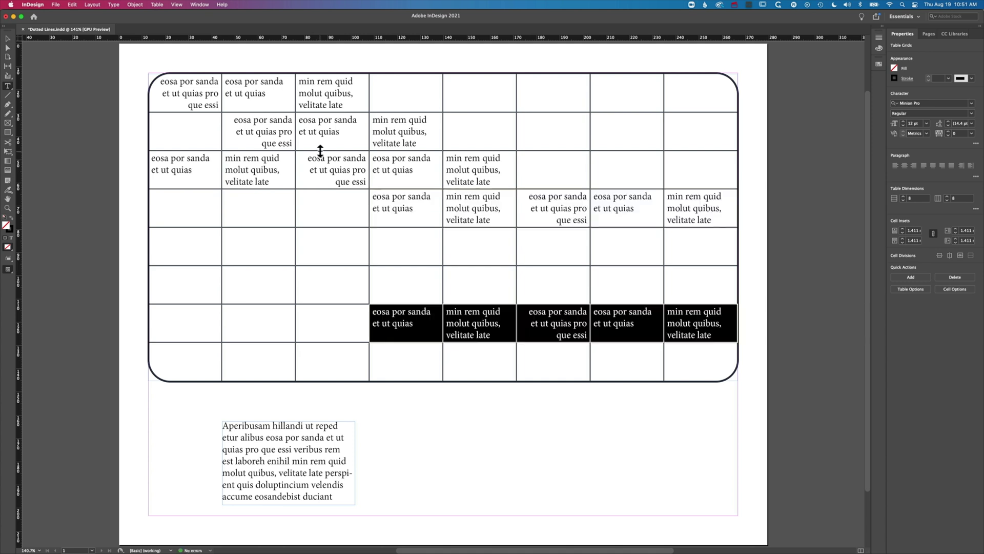
click(9, 38)
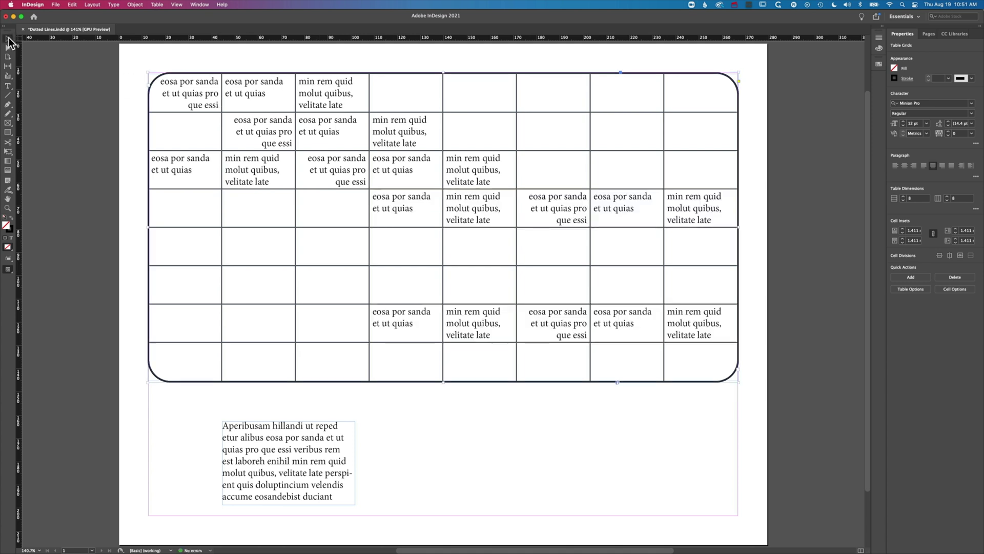
Select every table cell and set the linked Cell Insets to 4 mm in Cell Options.
double_click(164, 90)
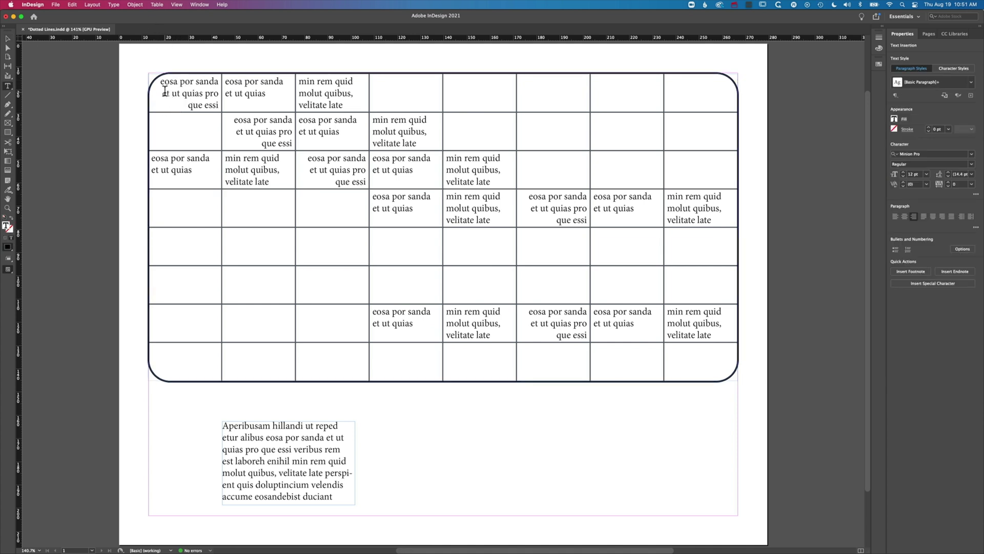
drag(164, 90, 682, 353)
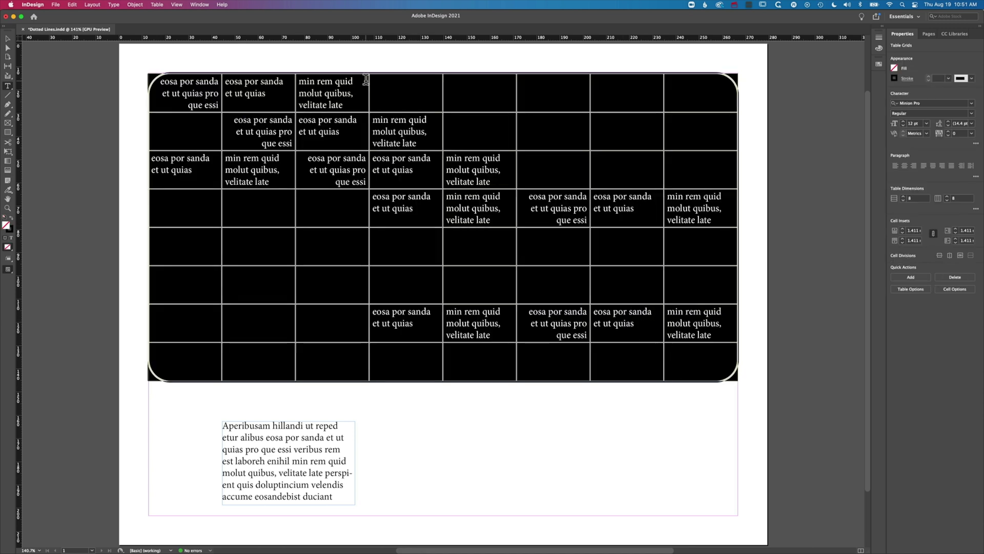
click(157, 4)
mouse_move(159, 54)
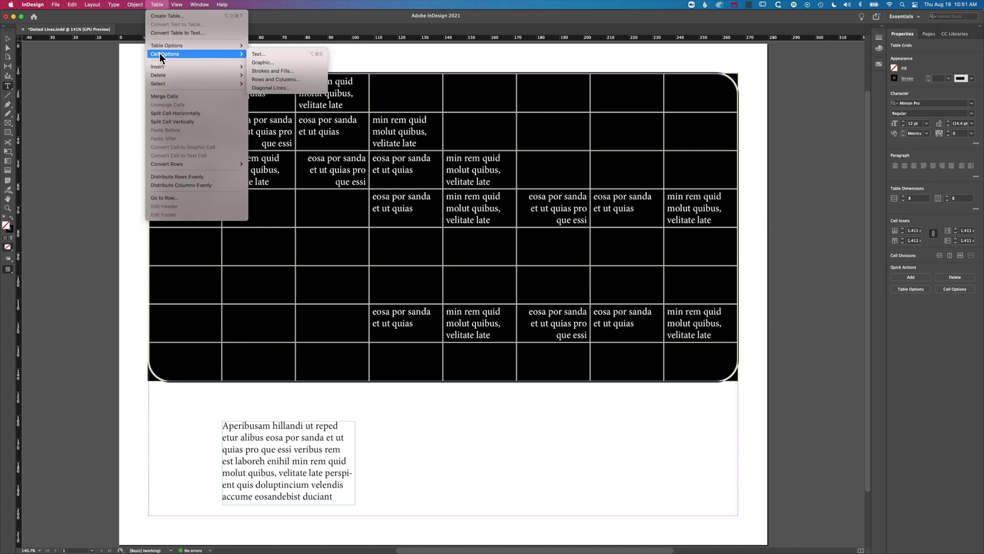
click(282, 54)
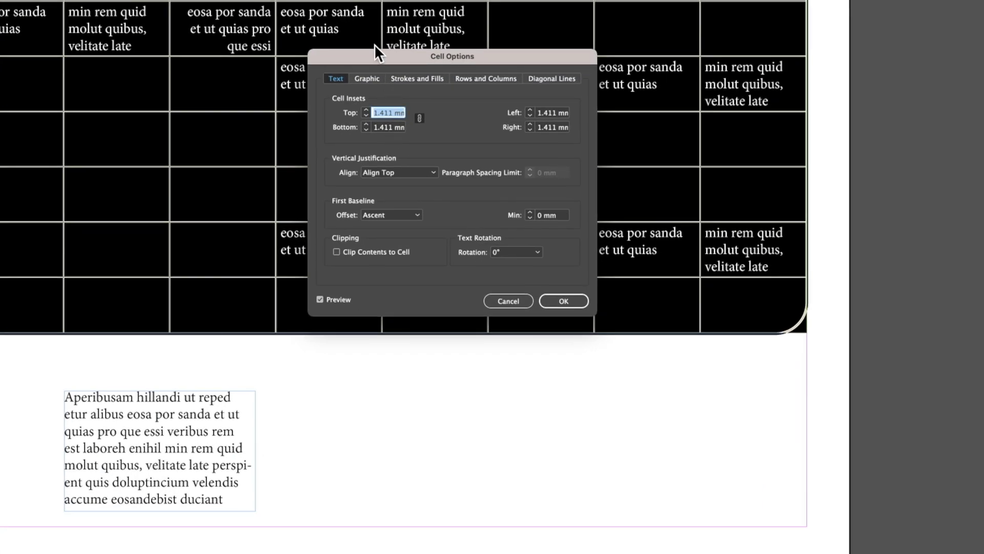
drag(374, 54, 346, 260)
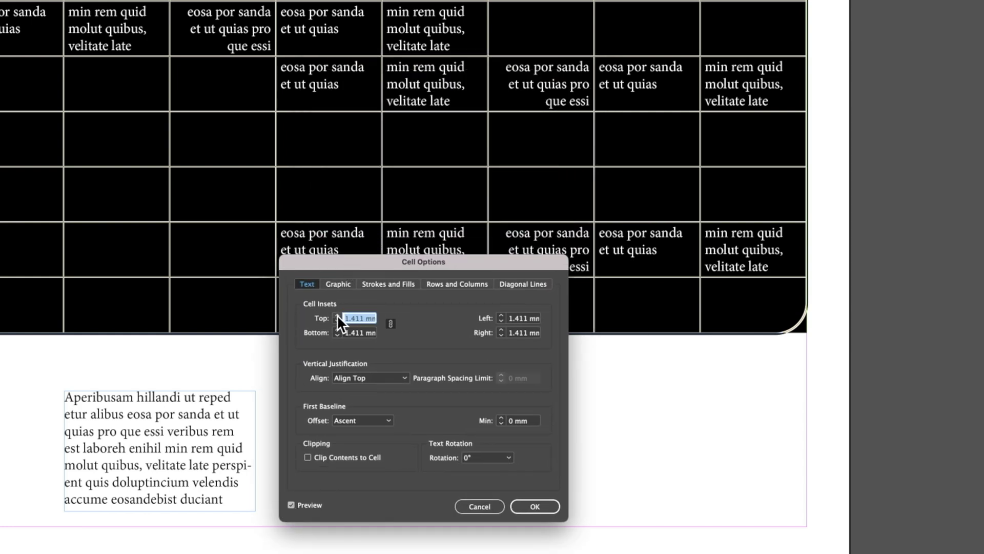
text(2)
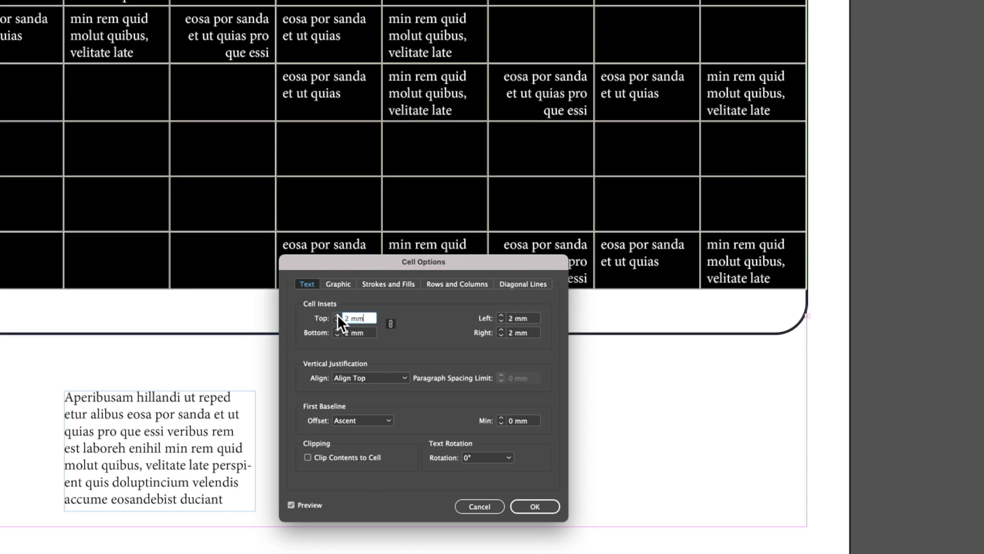
click(338, 315)
click(337, 315)
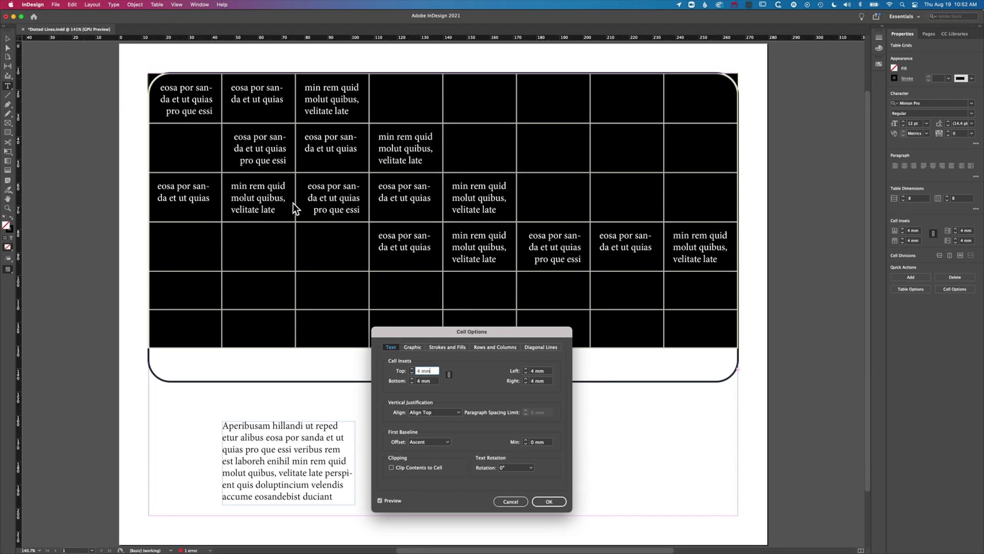
Apply the 4 mm cell insets and fit the table frame's height to the table.
click(559, 501)
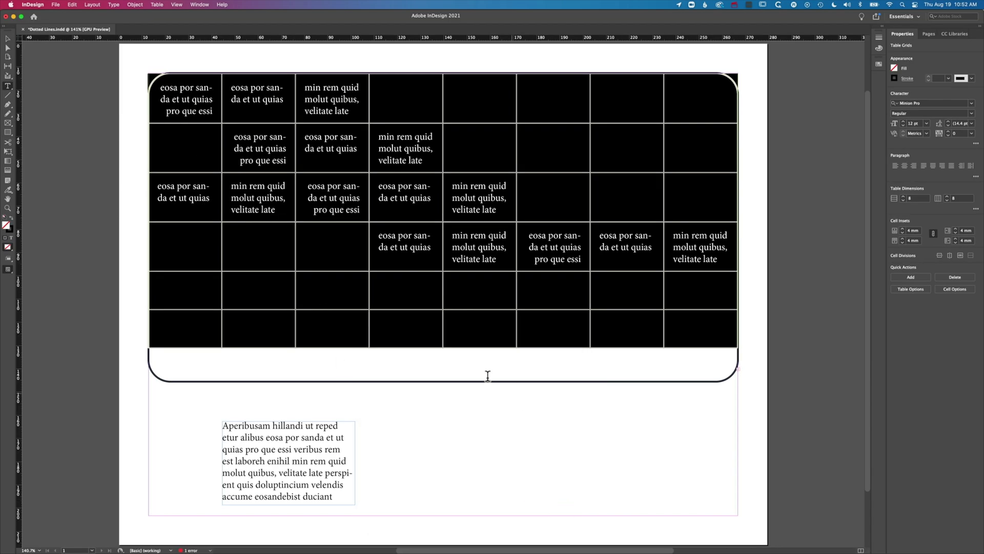
click(8, 40)
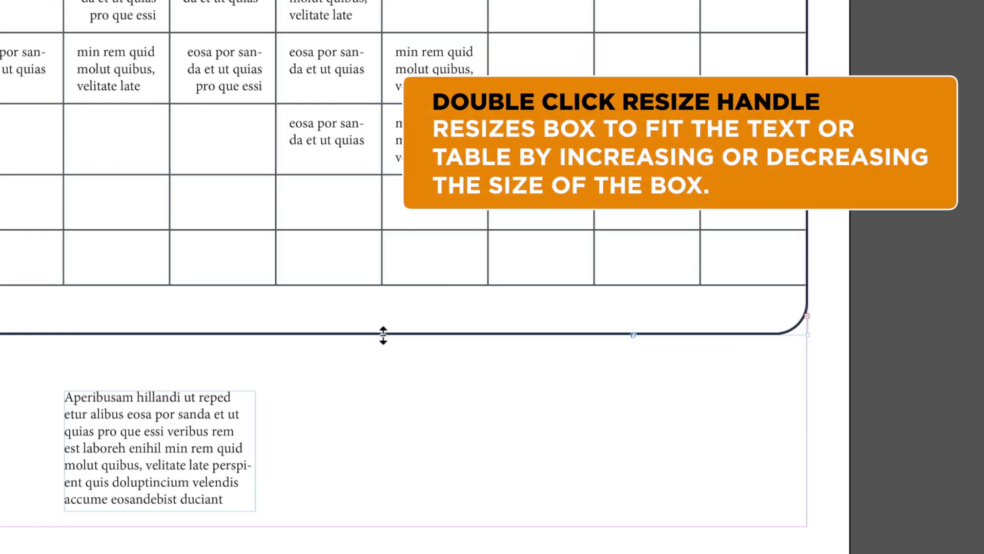
double_click(383, 336)
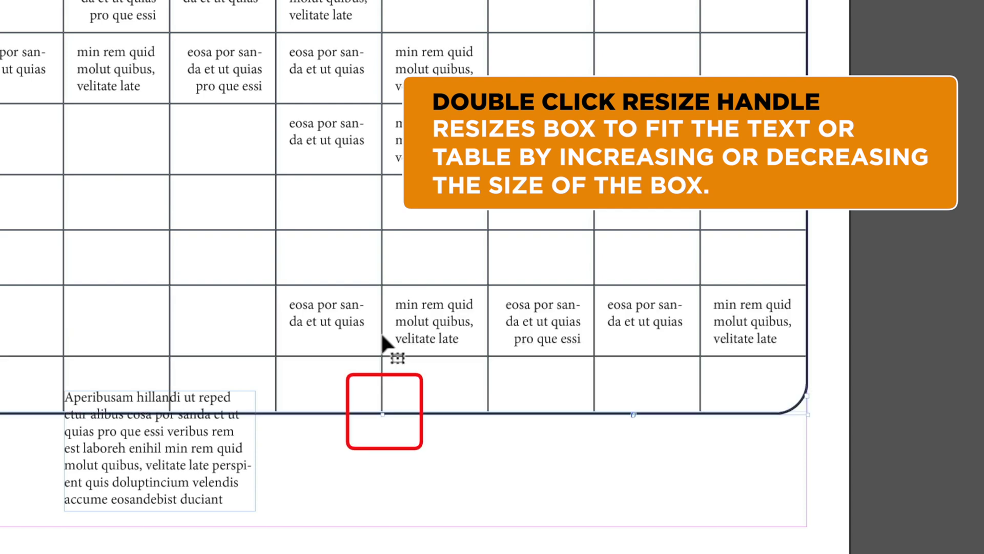
Move the placeholder text frame lower on the page and refit the table's frame.
right_click(163, 446)
click(162, 444)
drag(108, 441, 104, 500)
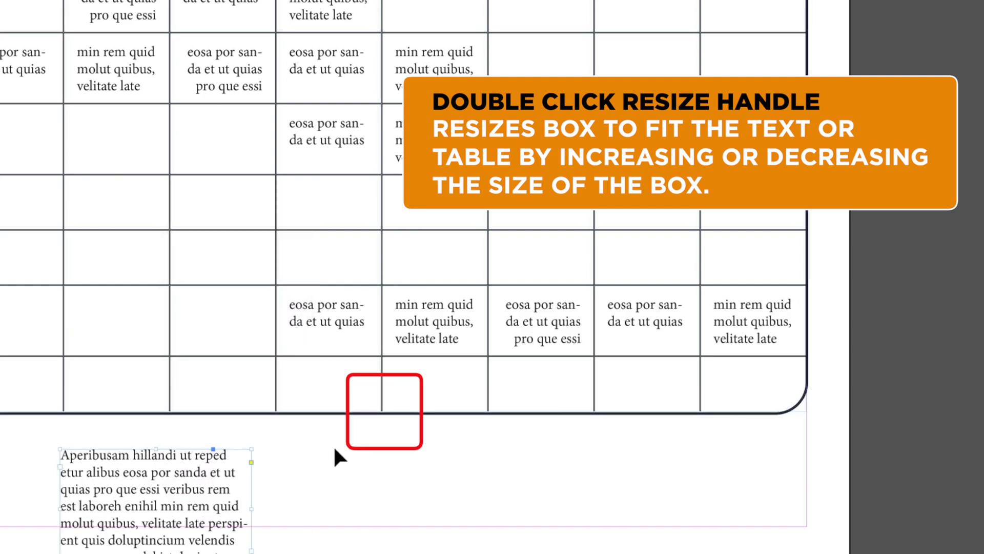
click(385, 413)
double_click(385, 413)
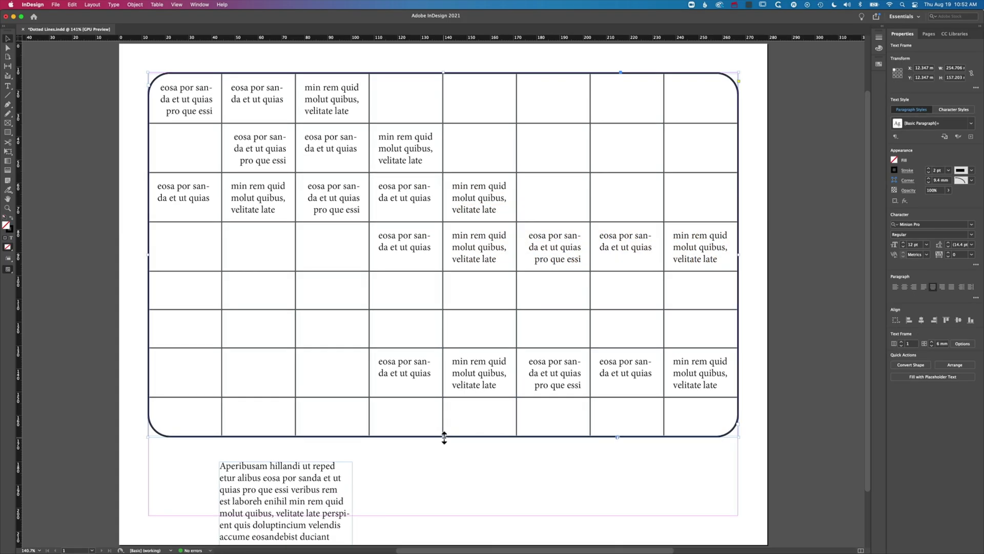
Zoom to 400% to check the table's bottom edge, then fit the whole page in view.
key(super+4)
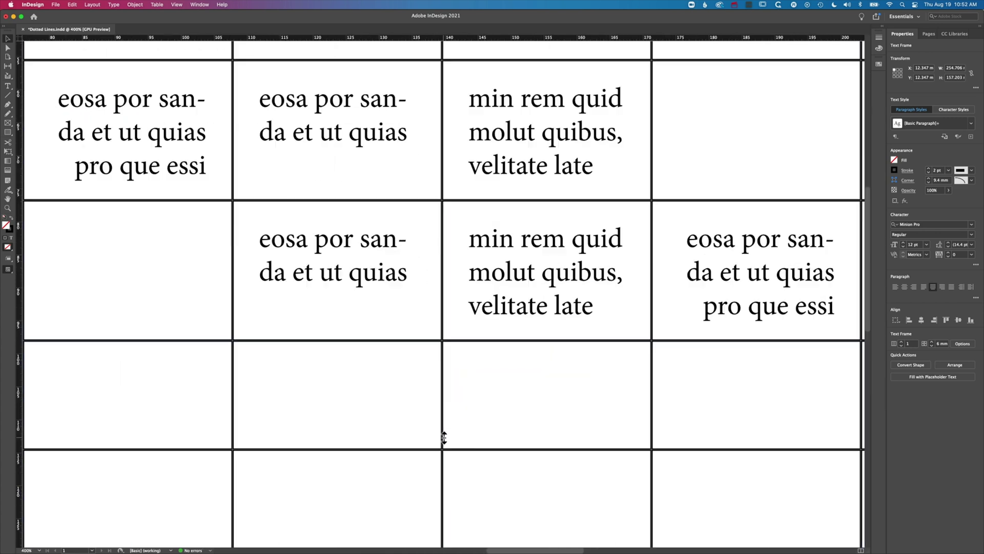
scroll(443, 438, down, 5)
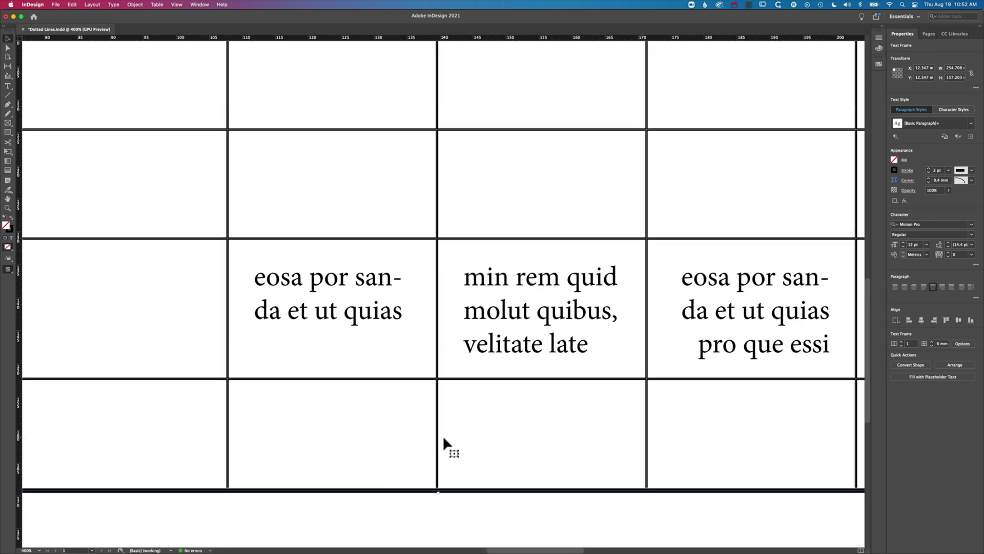
scroll(444, 439, down, 2)
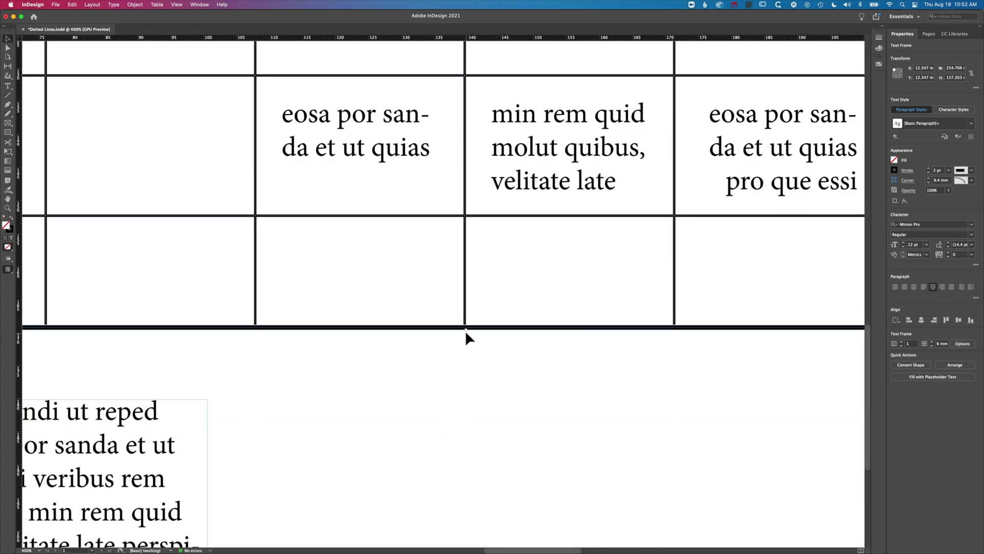
drag(465, 331, 467, 328)
key(super+0)
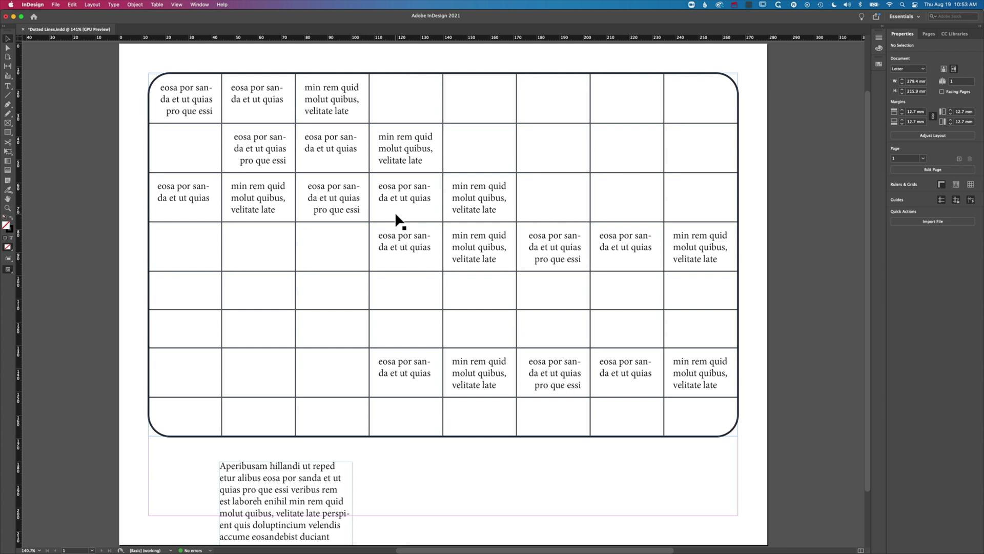
Set the rounded table frame's vertical justification to Centre in Text Frame Options, then deselect.
click(738, 429)
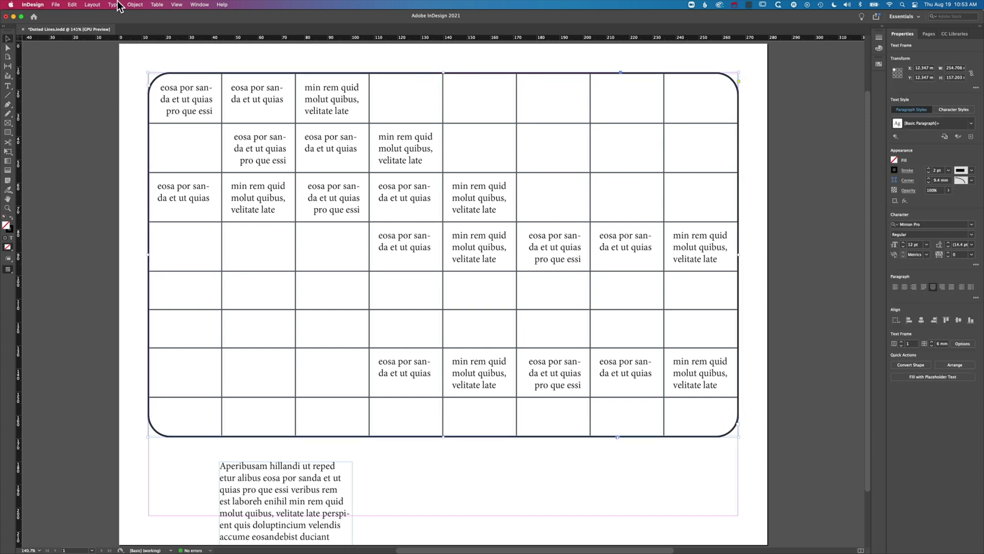
click(134, 4)
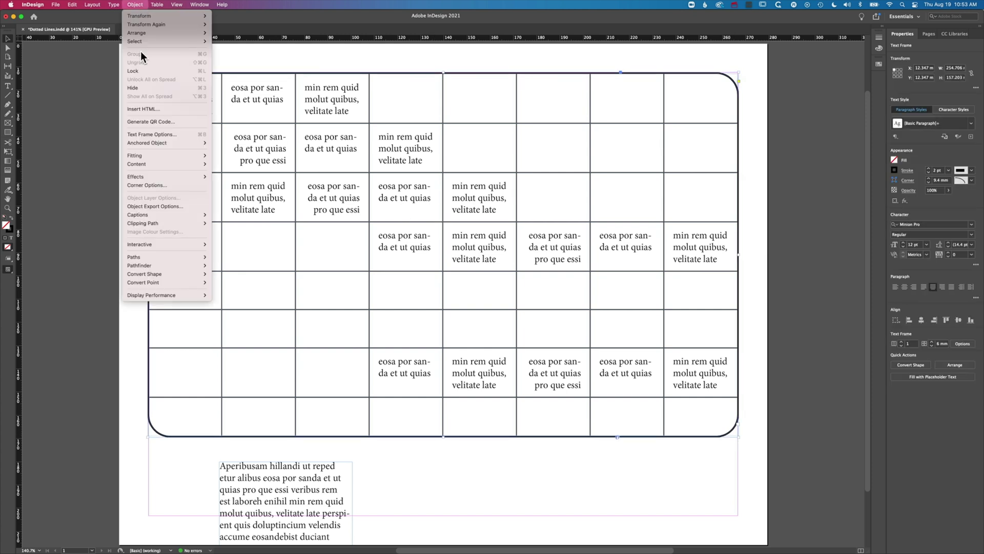
click(137, 134)
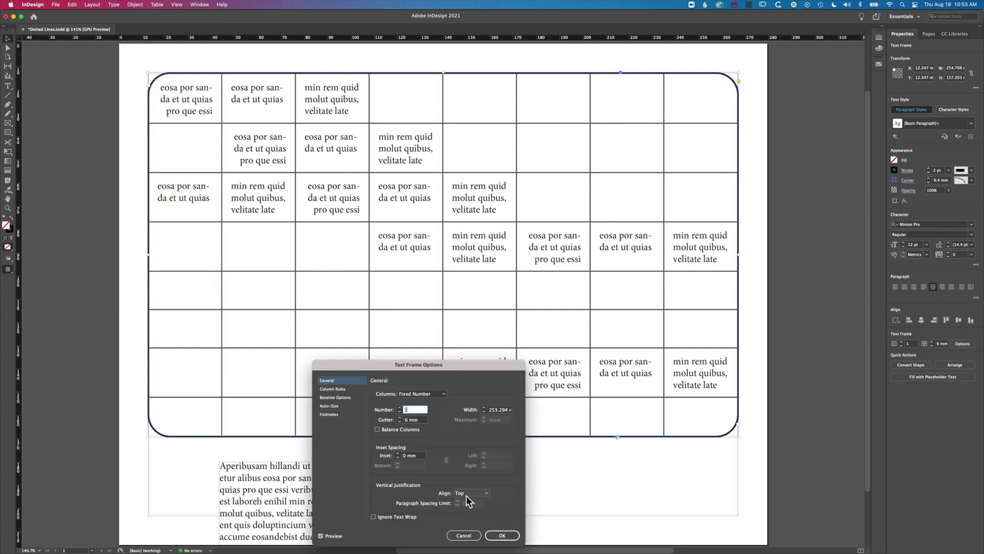
click(466, 495)
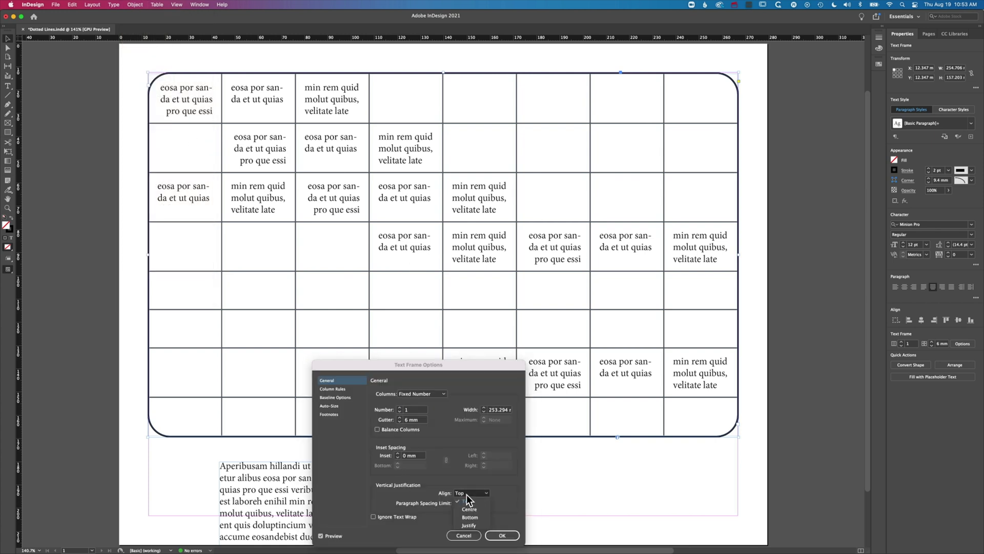
click(469, 525)
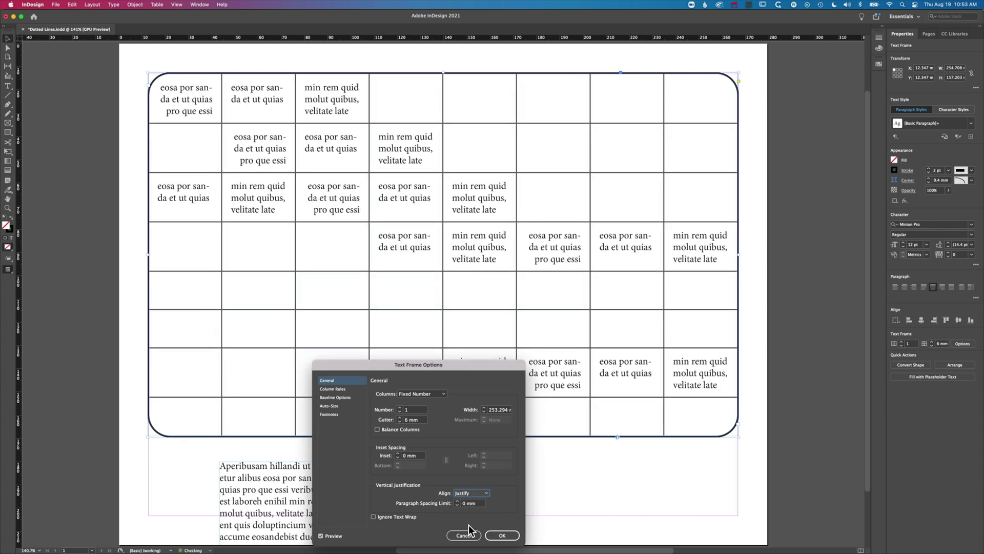
click(470, 493)
click(468, 510)
click(502, 534)
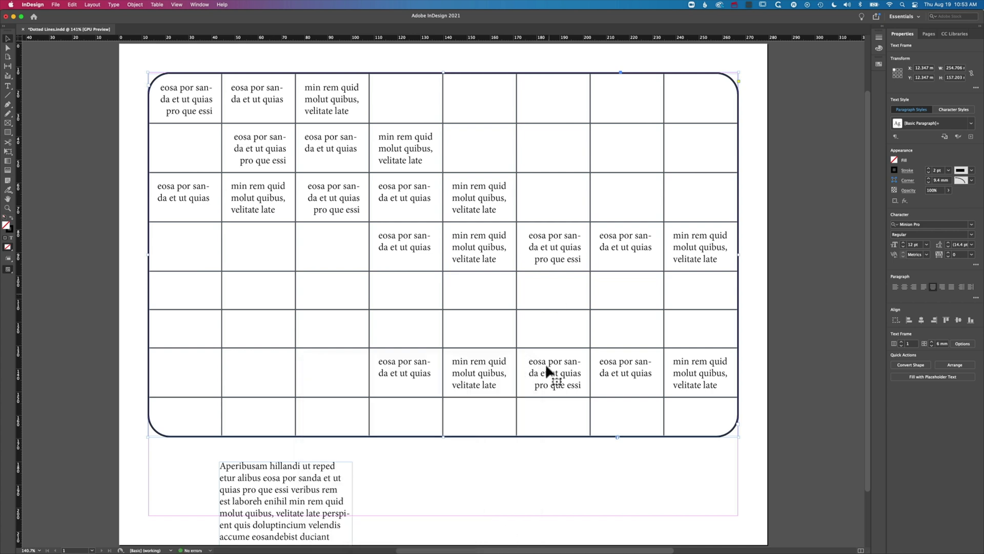
click(461, 442)
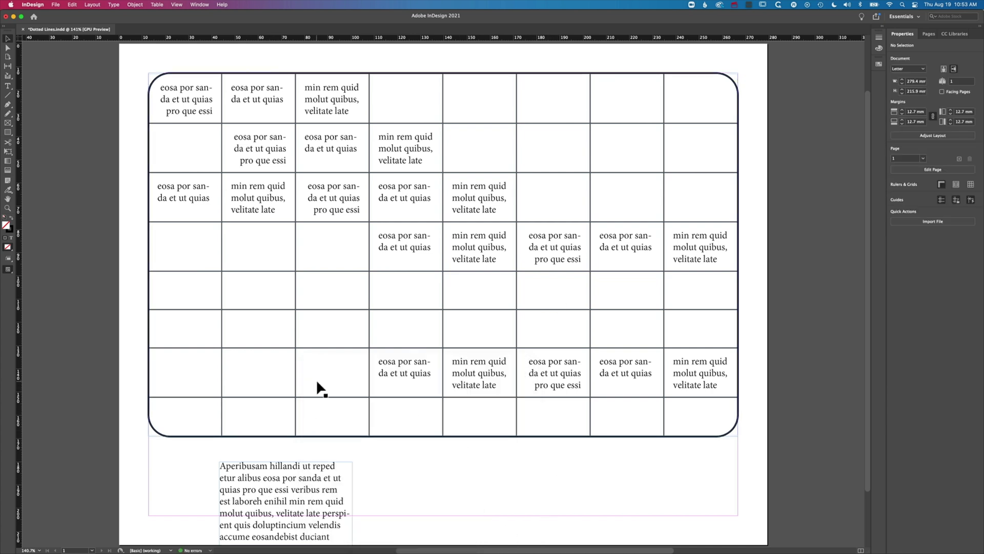
Select all table cells with the Type tool and set linked Cell Insets to 5 mm.
key(t)
click(327, 369)
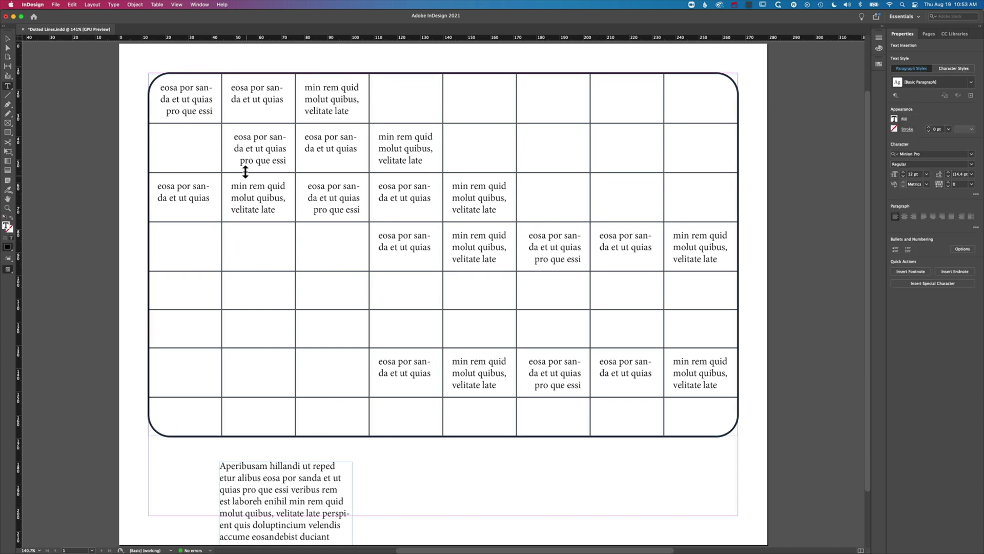
drag(205, 102, 677, 424)
click(156, 4)
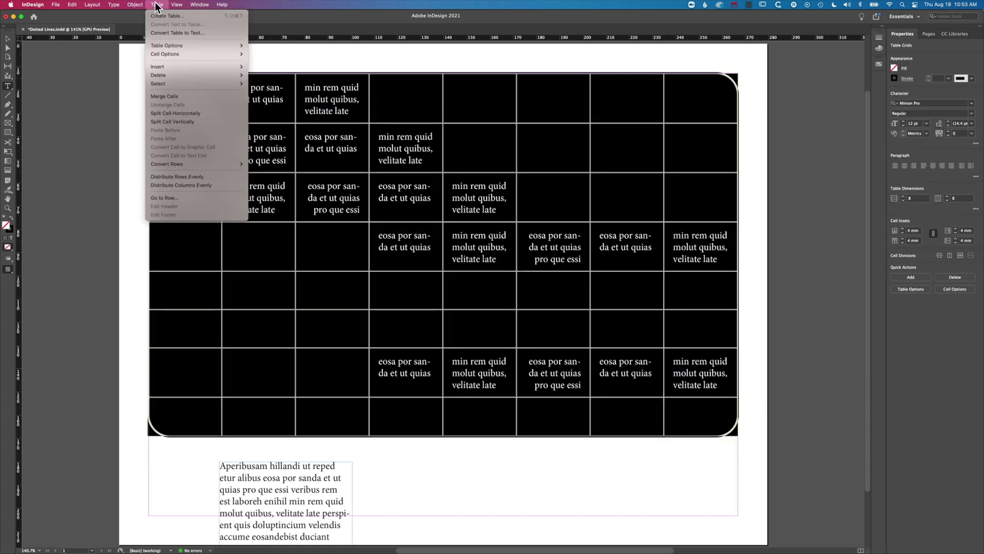
mouse_move(166, 52)
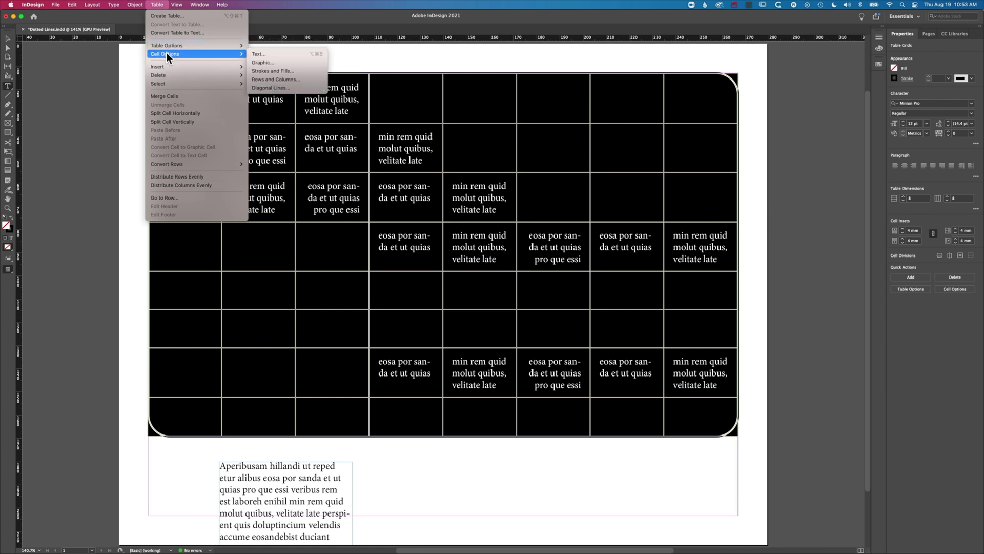
click(268, 54)
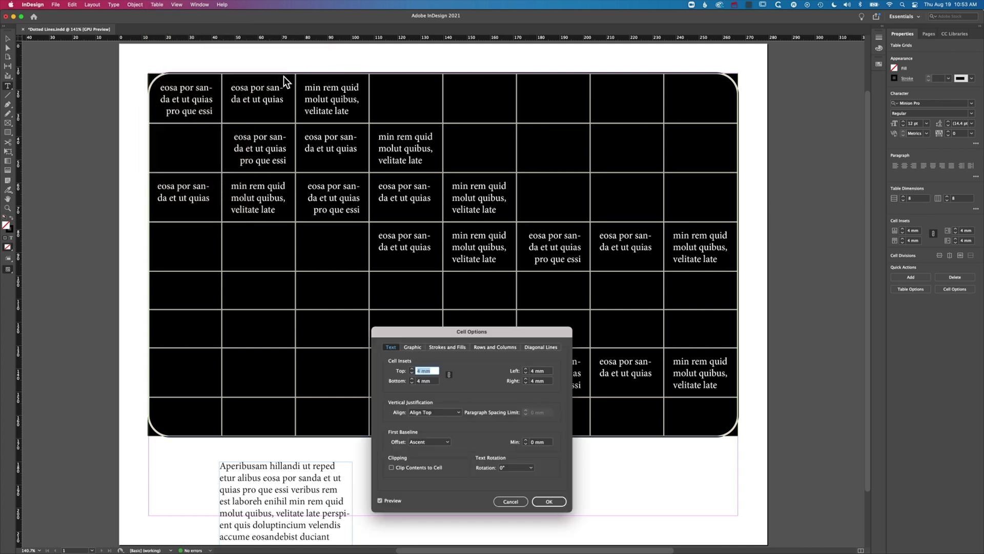
click(412, 369)
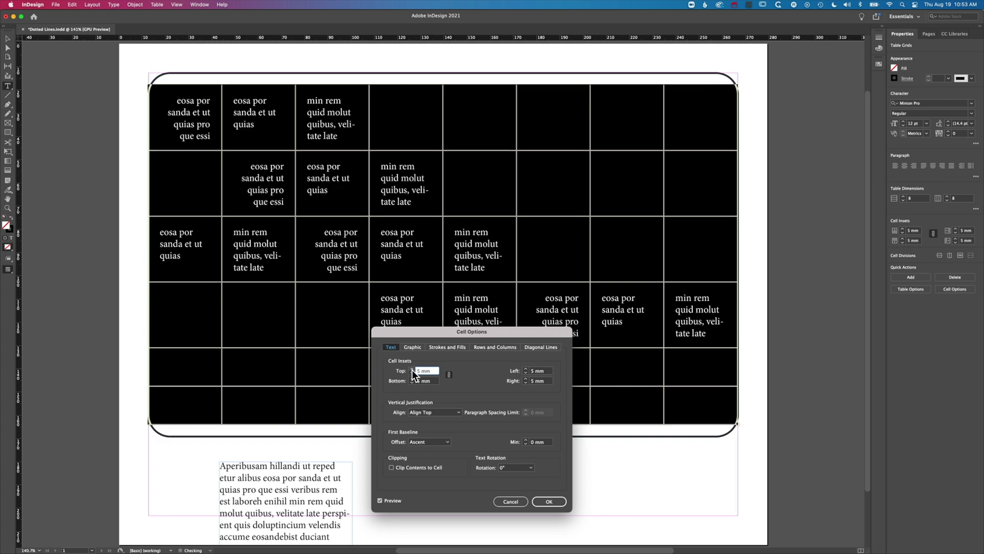
click(412, 369)
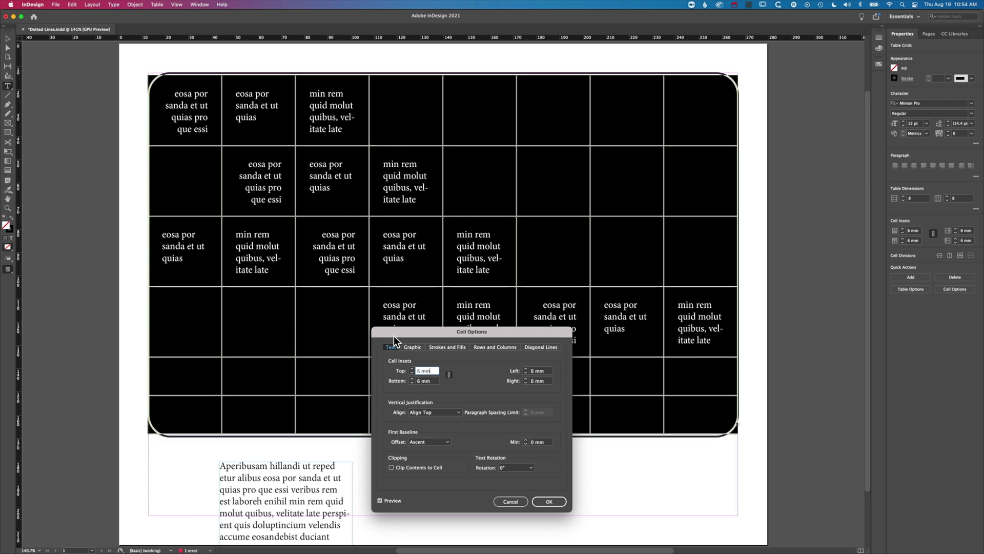
click(413, 369)
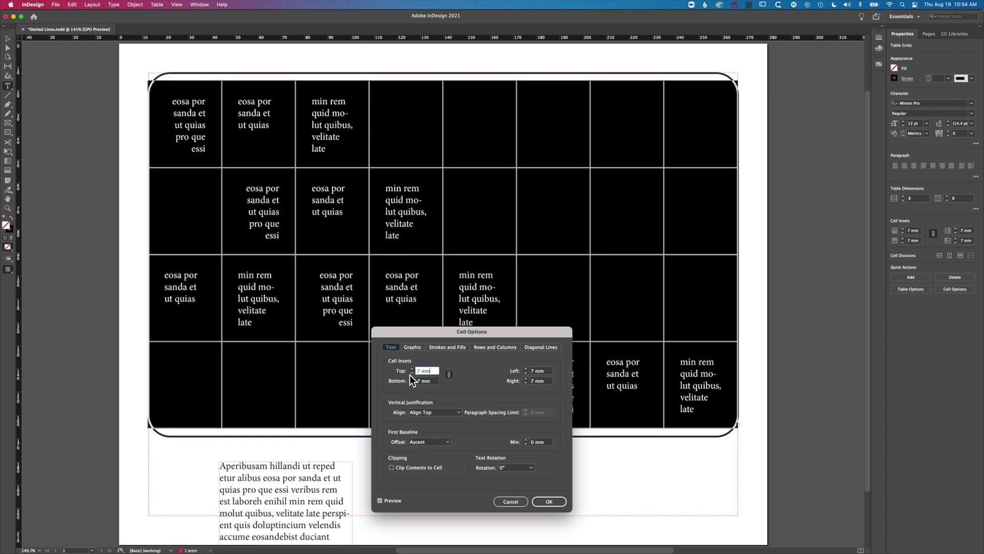
click(413, 373)
click(412, 373)
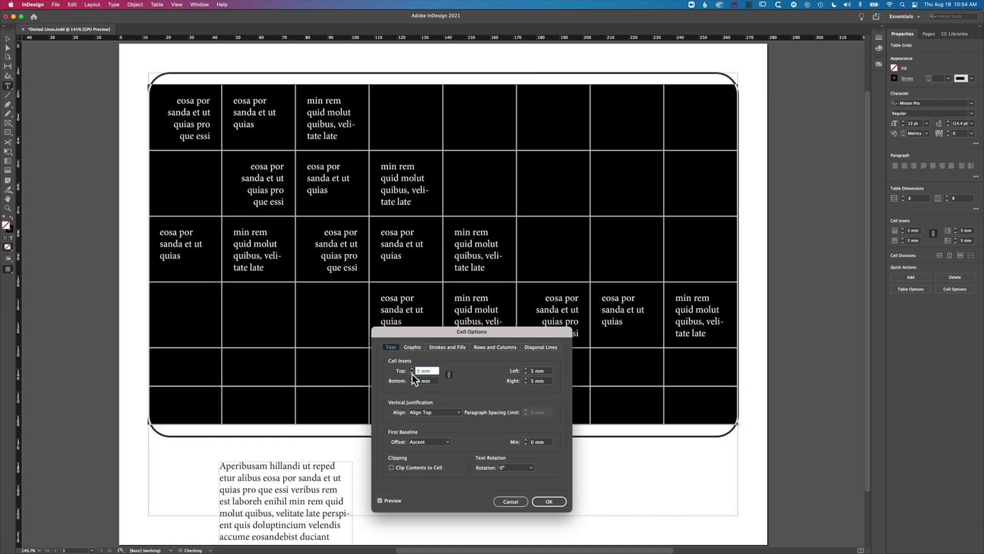
Apply the 5 mm insets and fit the text frame's height to all eight rows.
click(551, 502)
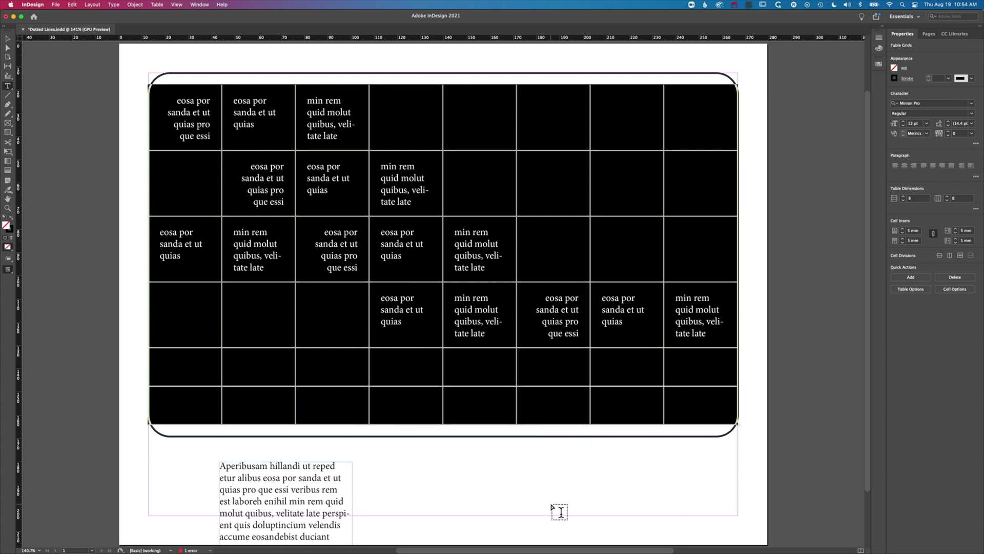
click(8, 40)
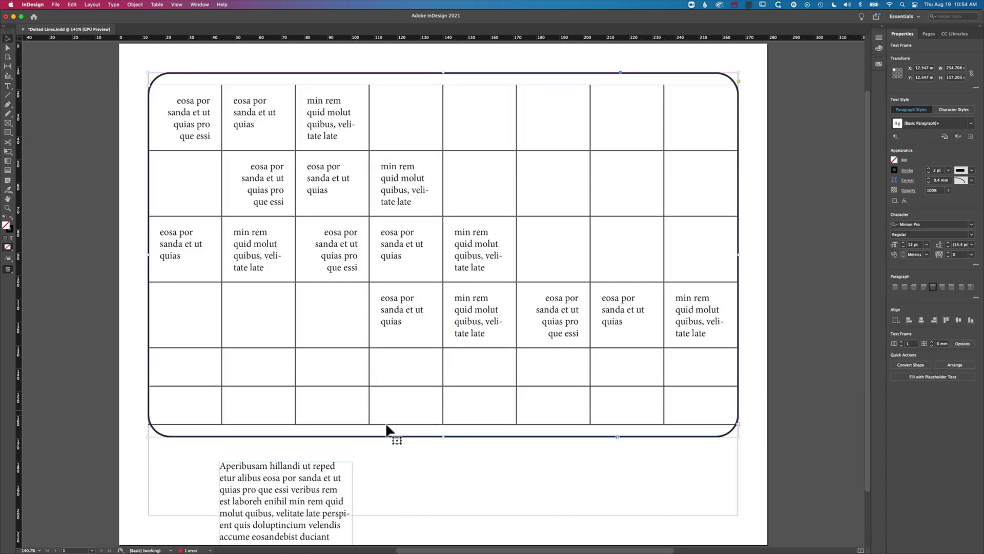
double_click(443, 438)
Delete the small placeholder text frame below the table.
click(412, 535)
click(298, 535)
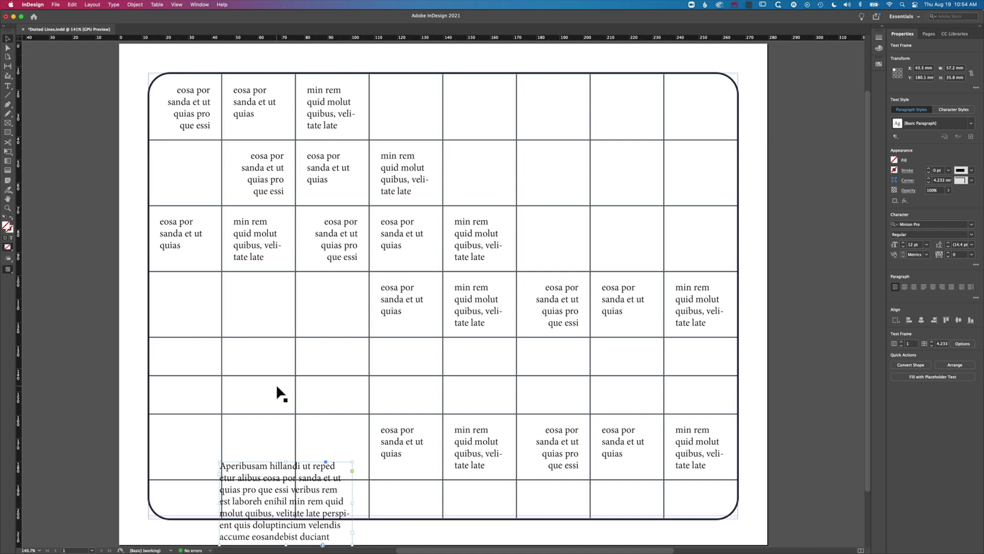
key(Delete)
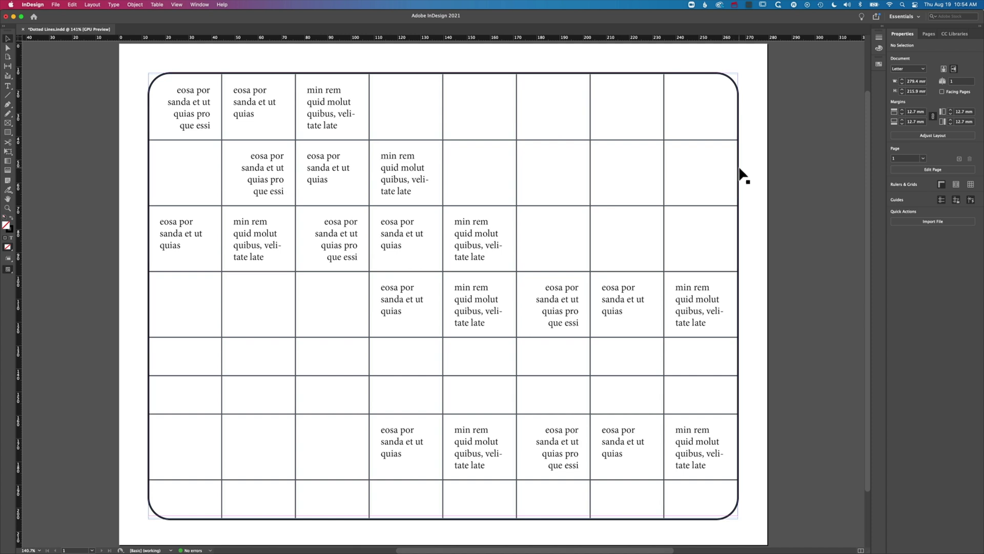
Change the rounded frame's stroke to the C=0 M=100 Y=0 K=0 magenta swatch.
click(741, 115)
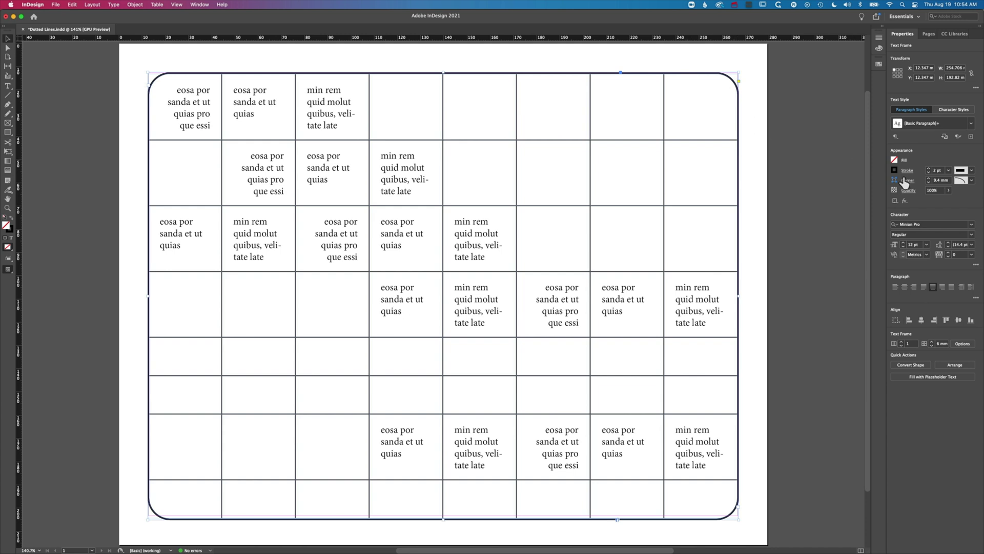
click(895, 170)
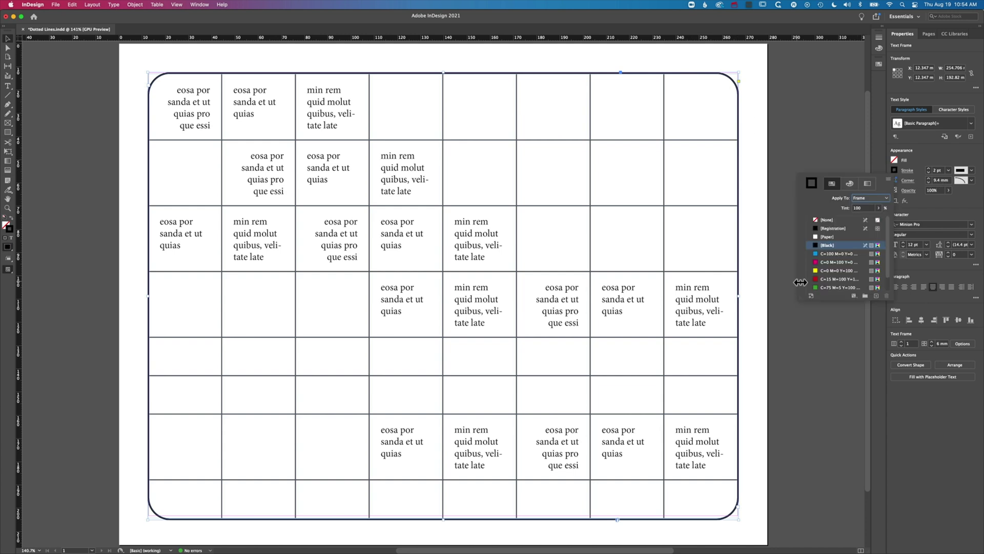
click(815, 262)
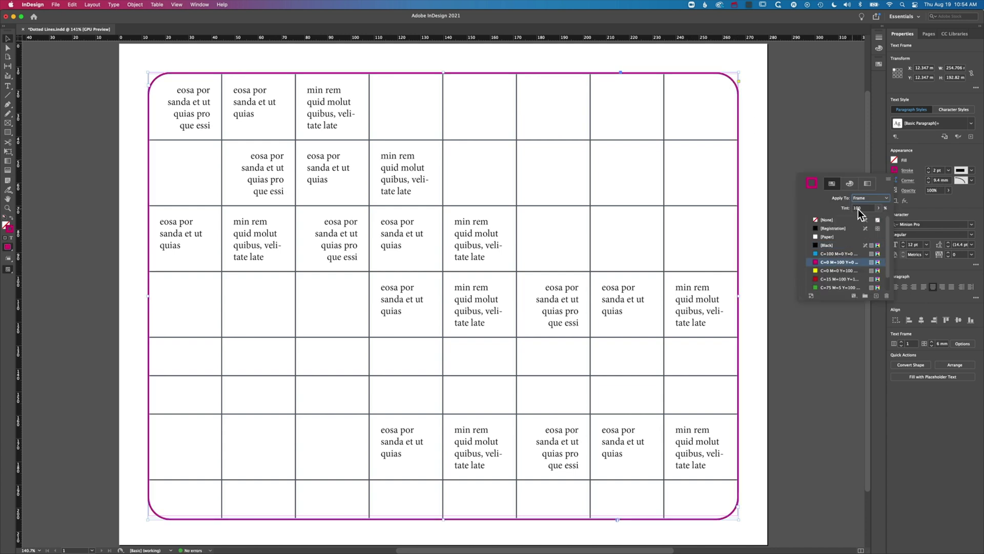